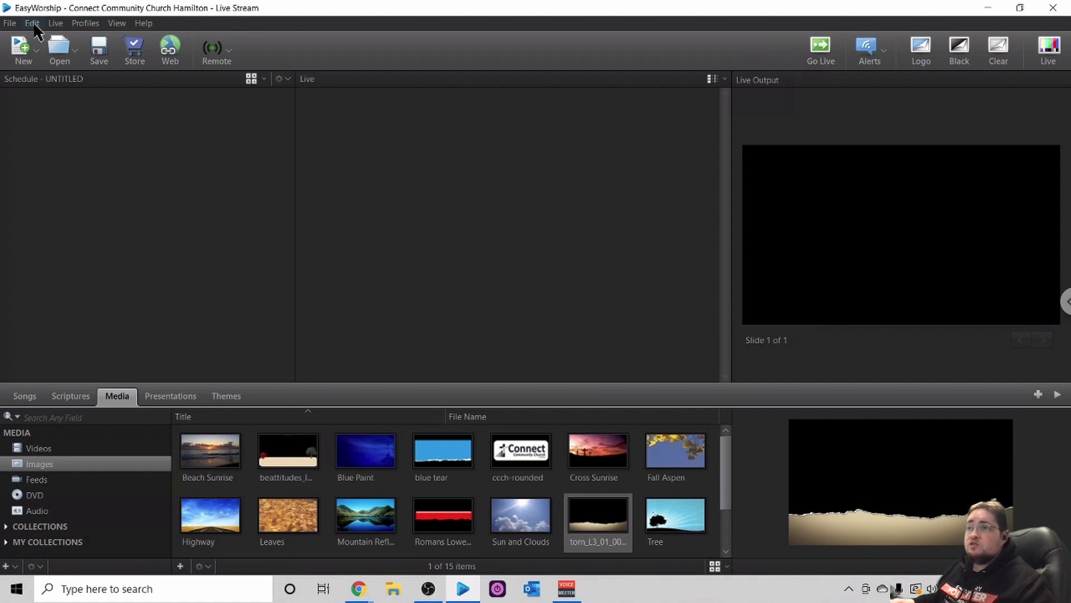
Try Monitor 2 (Primary) as the live output monitor in the options, then close them without applying
{"action": "left_click", "coordinate": [33, 23]}
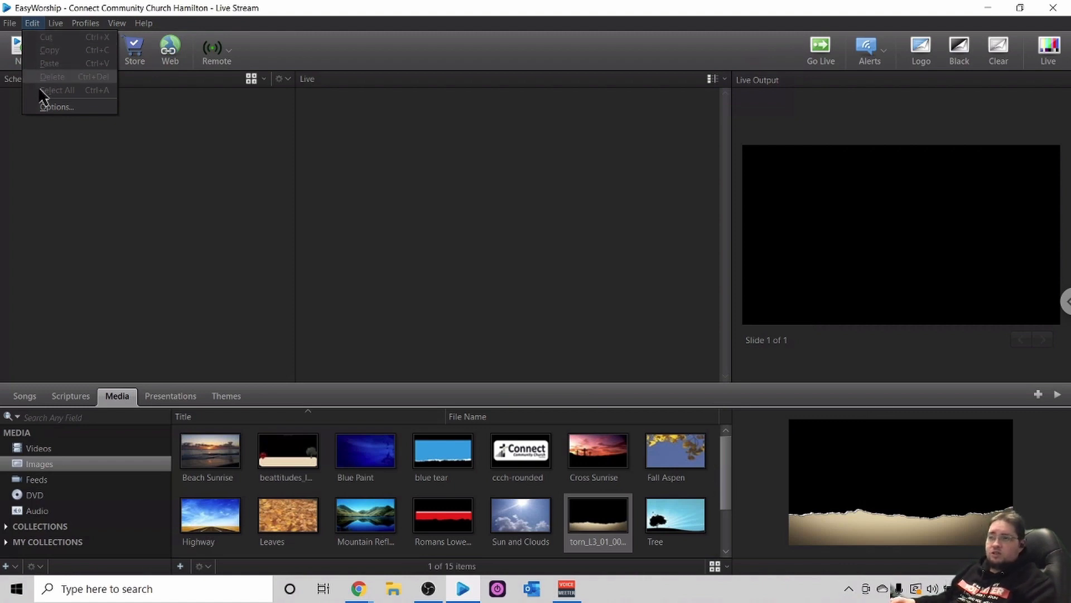
{"action": "left_click", "coordinate": [56, 107]}
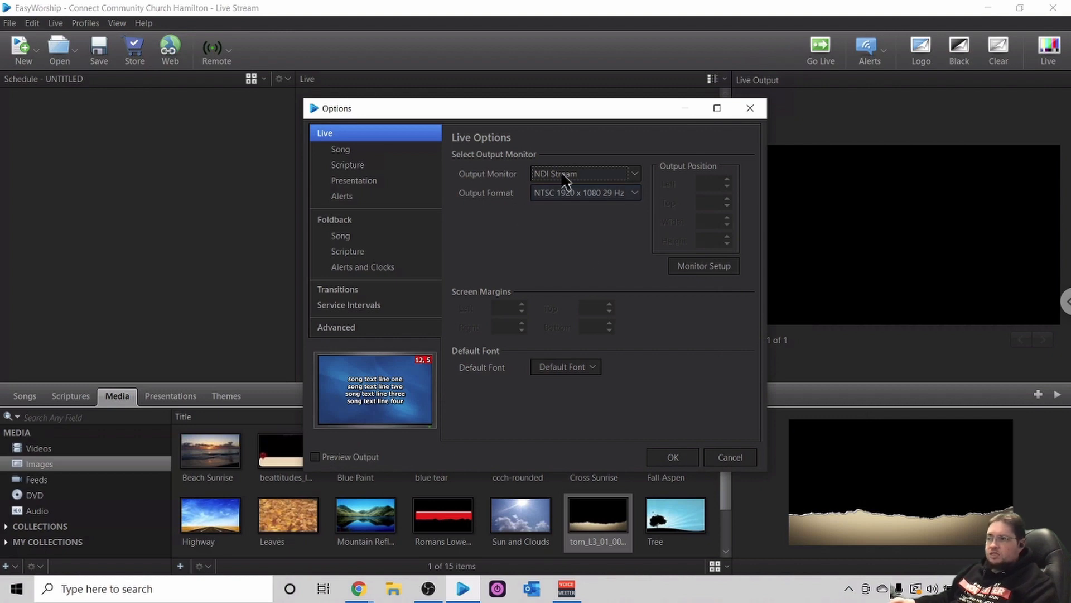
{"action": "left_click", "coordinate": [634, 175]}
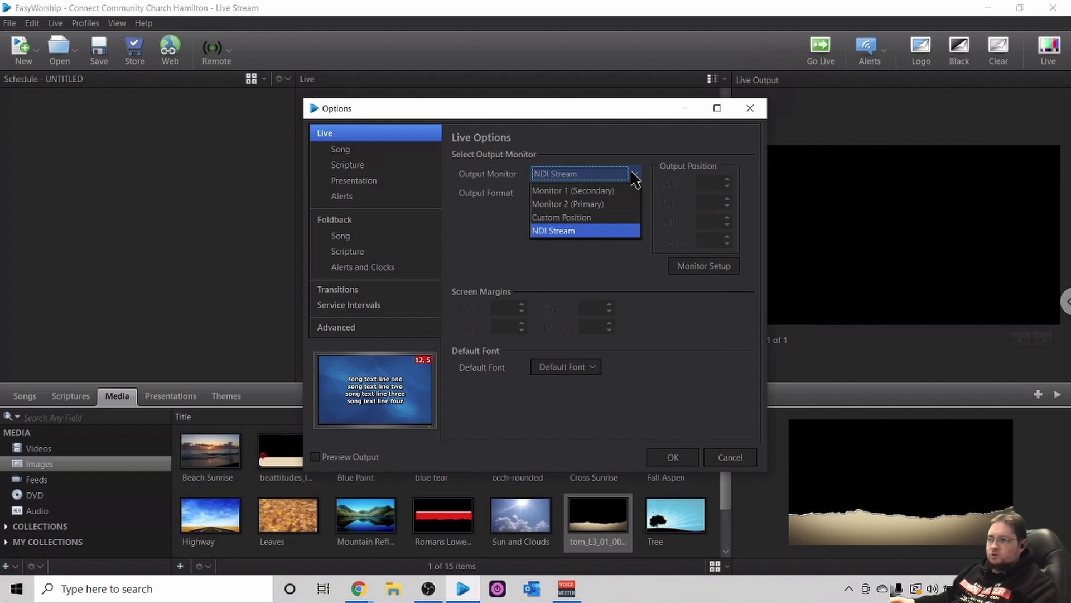
{"action": "left_click", "coordinate": [581, 204]}
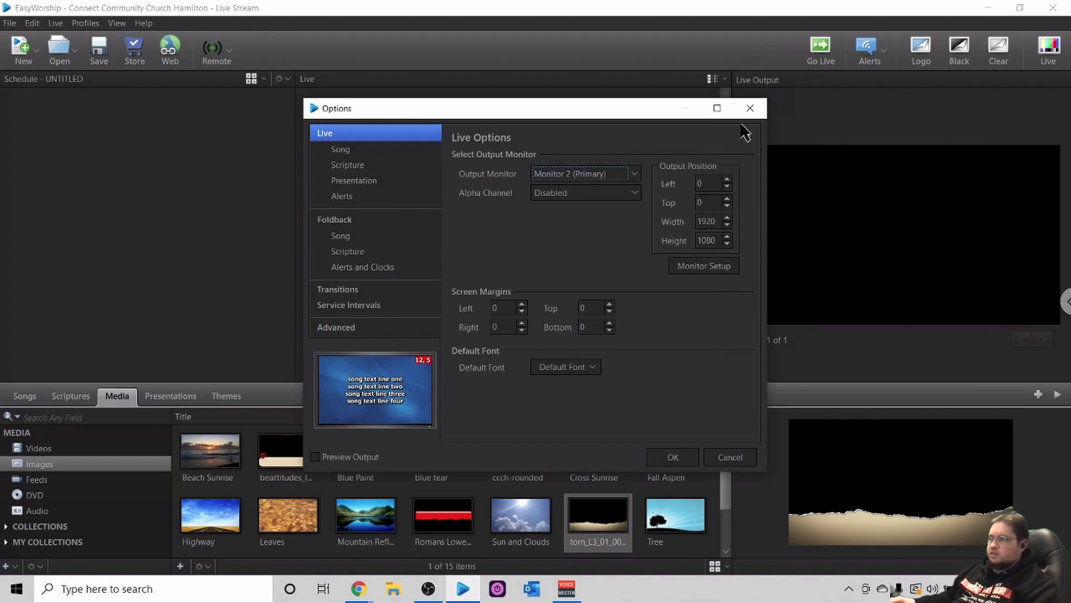
{"action": "left_click", "coordinate": [751, 109]}
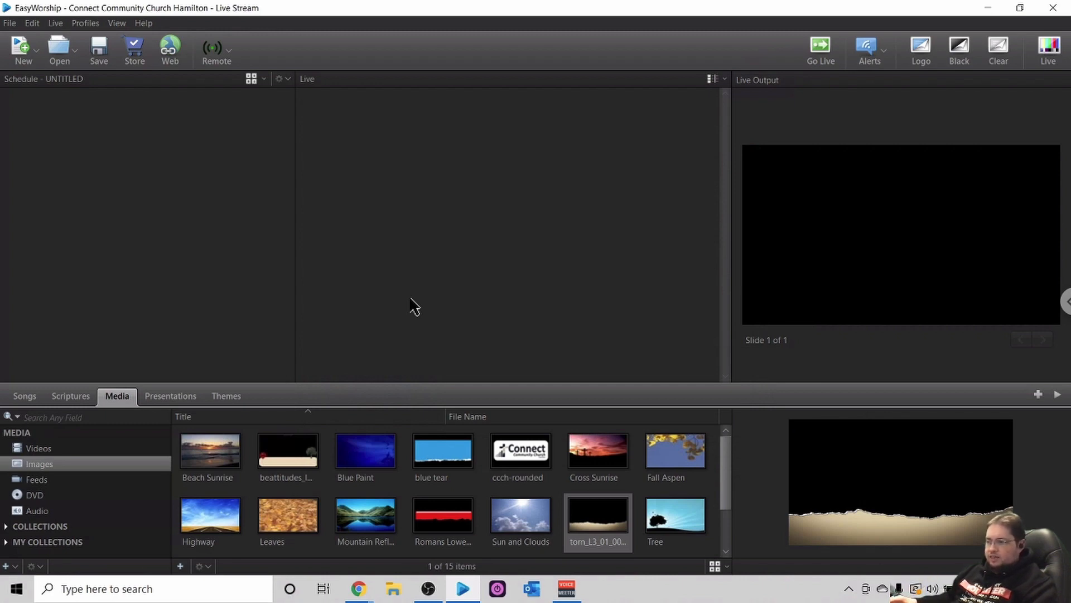
Add the torn_L3_01_00000 image to the schedule using the Torn Lower Third presentation theme
{"action": "left_click", "coordinate": [600, 512]}
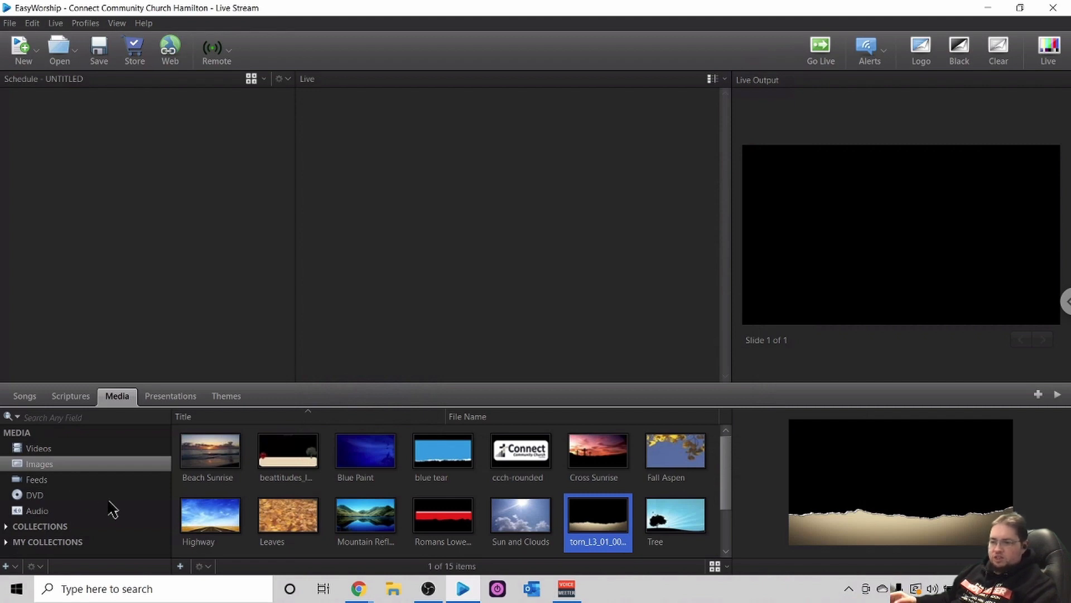
{"action": "left_click", "coordinate": [229, 396]}
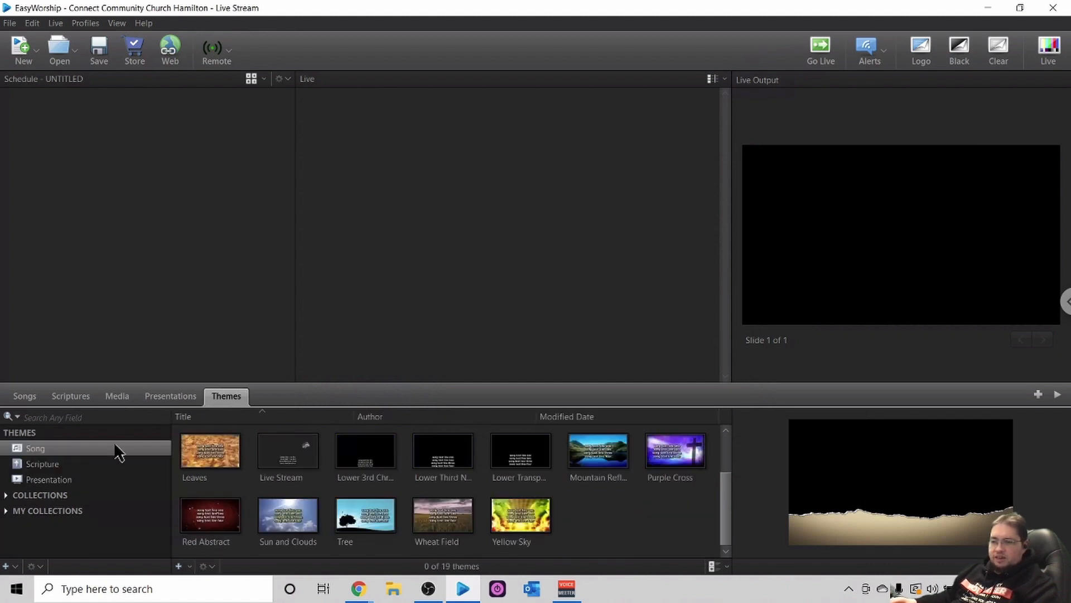
{"action": "left_click", "coordinate": [51, 480]}
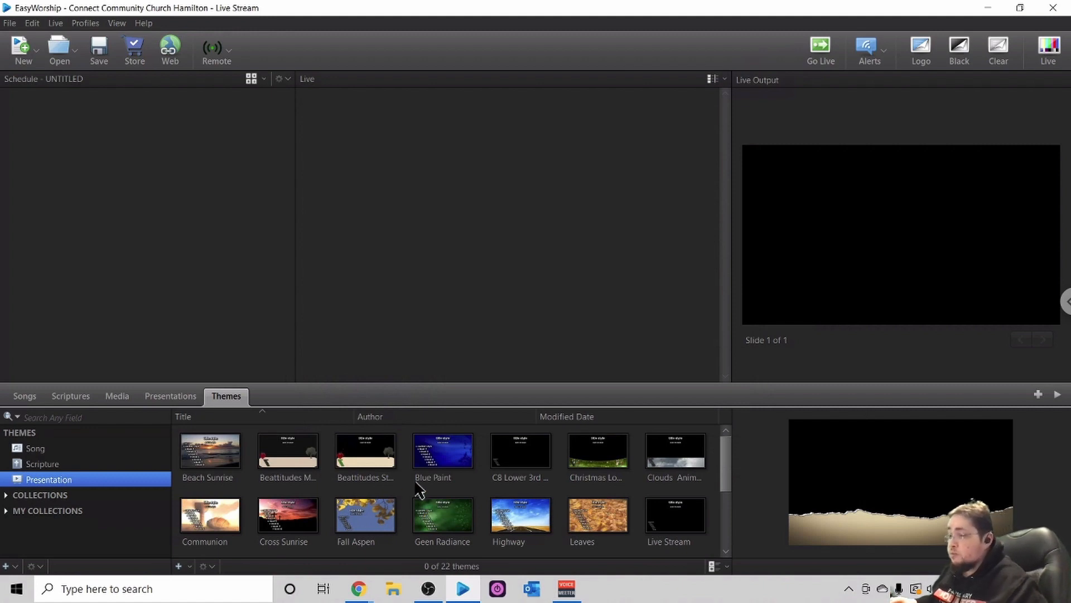
{"action": "scroll", "coordinate": [567, 506], "scroll_direction": "down", "scroll_amount": 3}
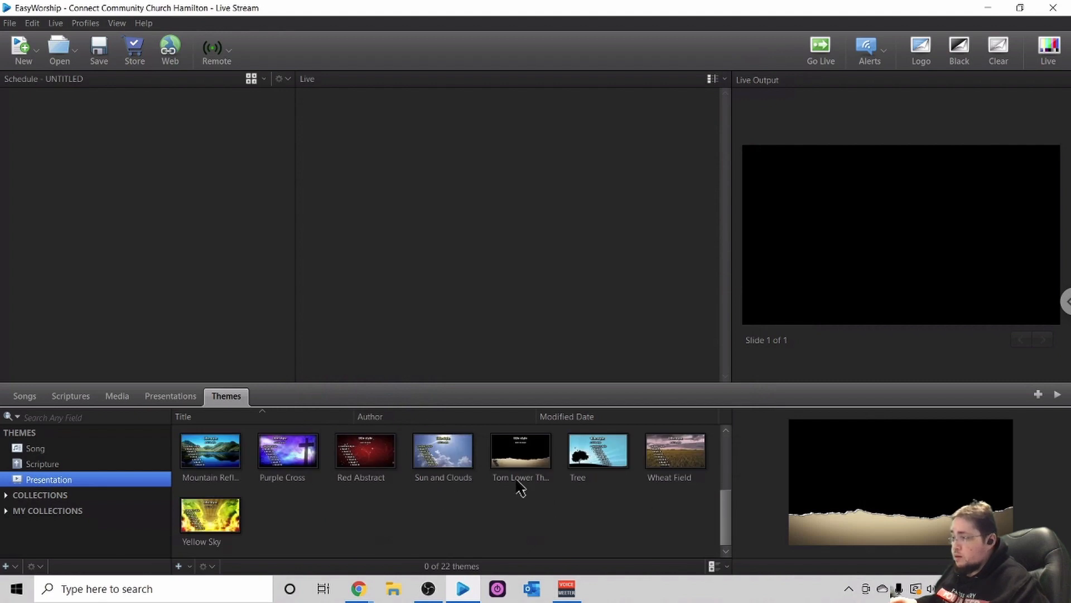
{"action": "left_click", "coordinate": [519, 462]}
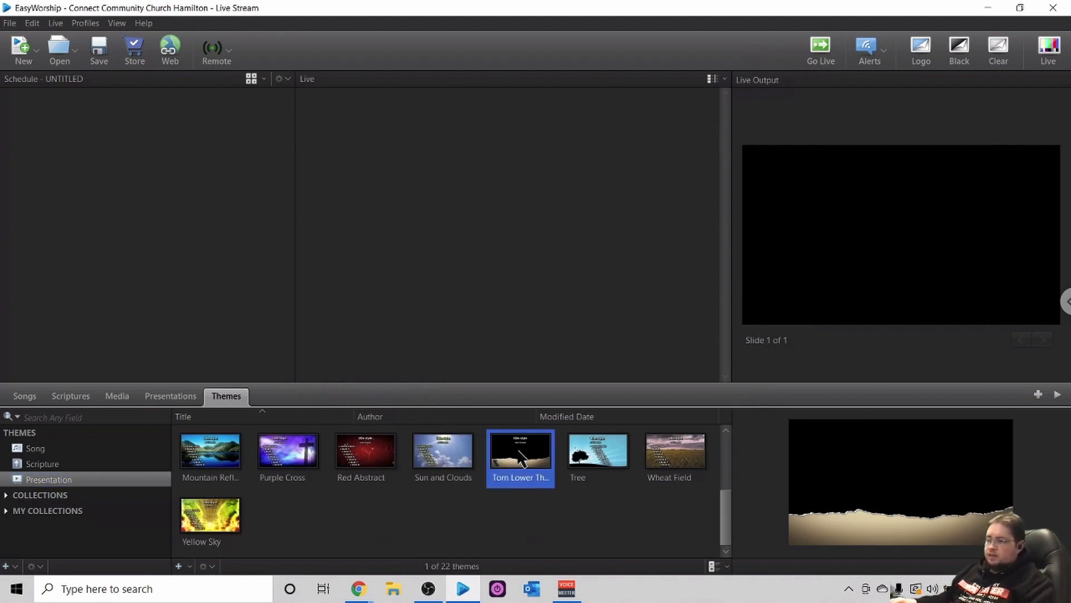
{"action": "double_click", "coordinate": [522, 459]}
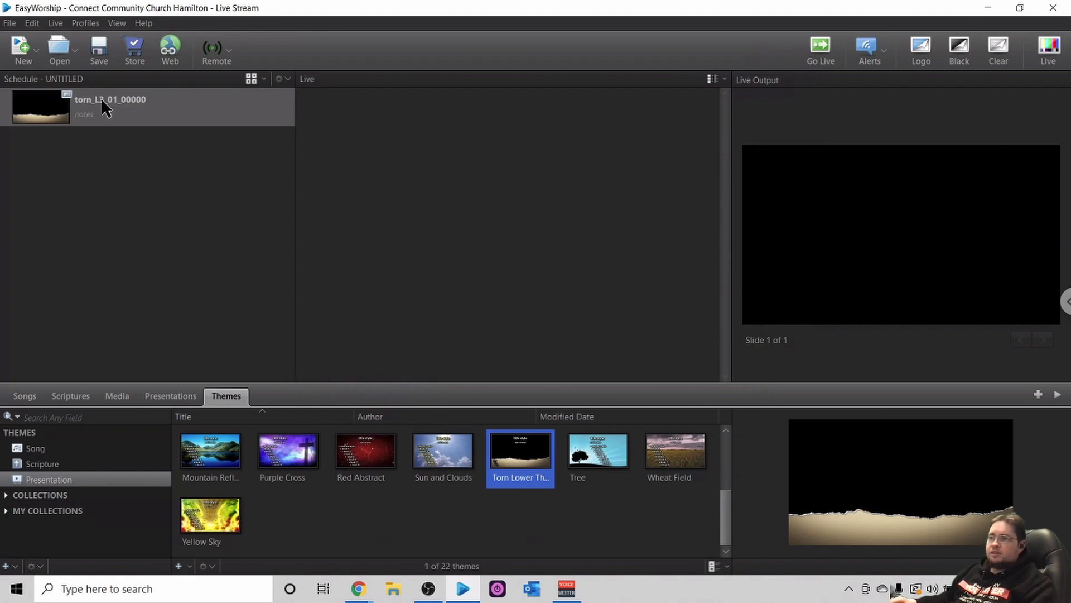
Open the Torn Lower Third presentation theme for editing
{"action": "right_click", "coordinate": [525, 462]}
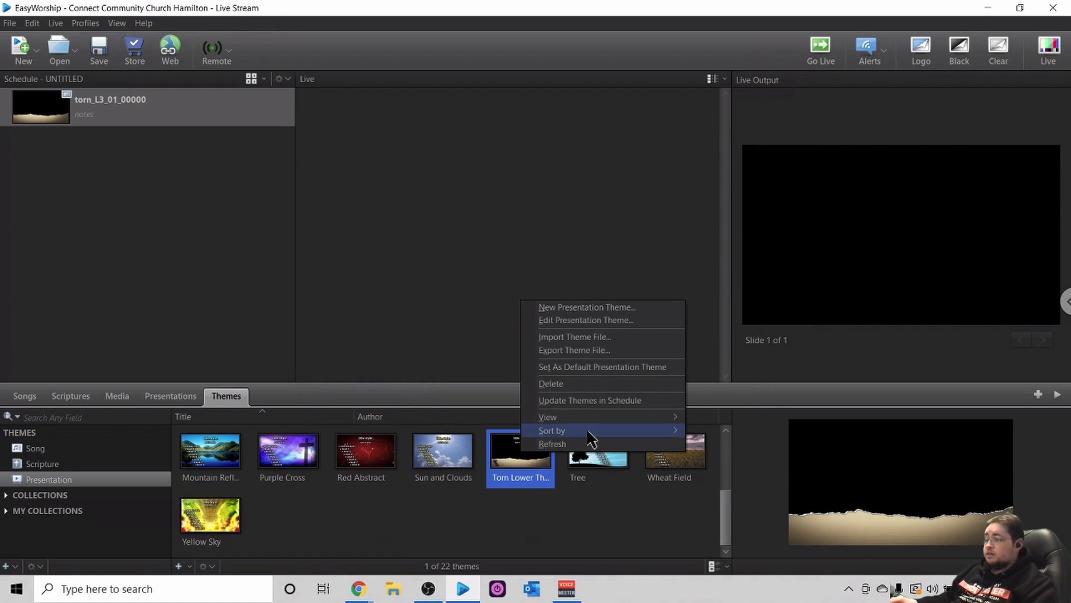
{"action": "mouse_move", "coordinate": [591, 436]}
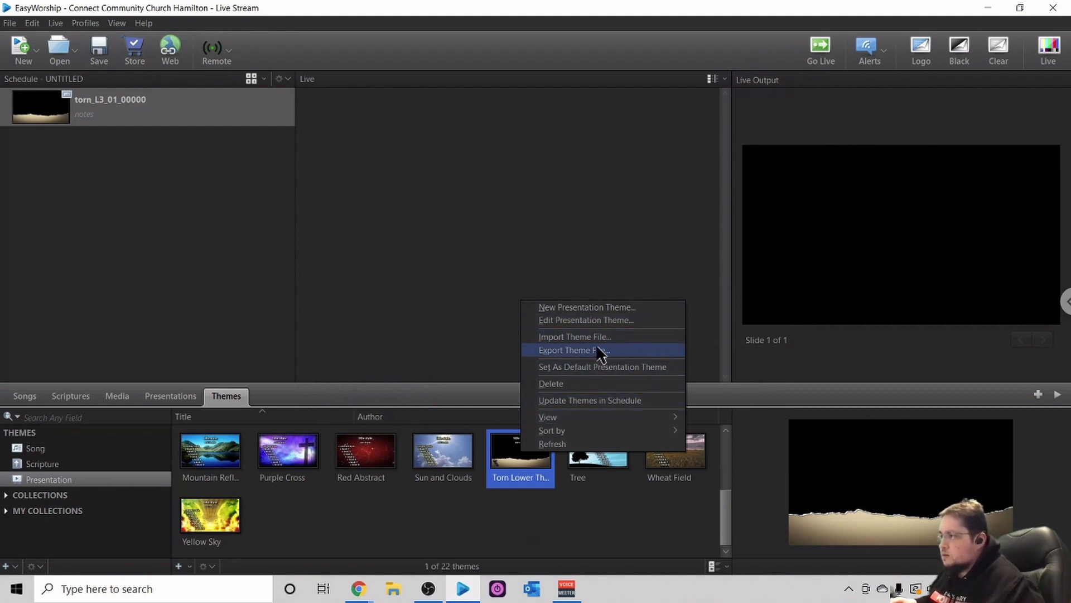
{"action": "left_click", "coordinate": [586, 320]}
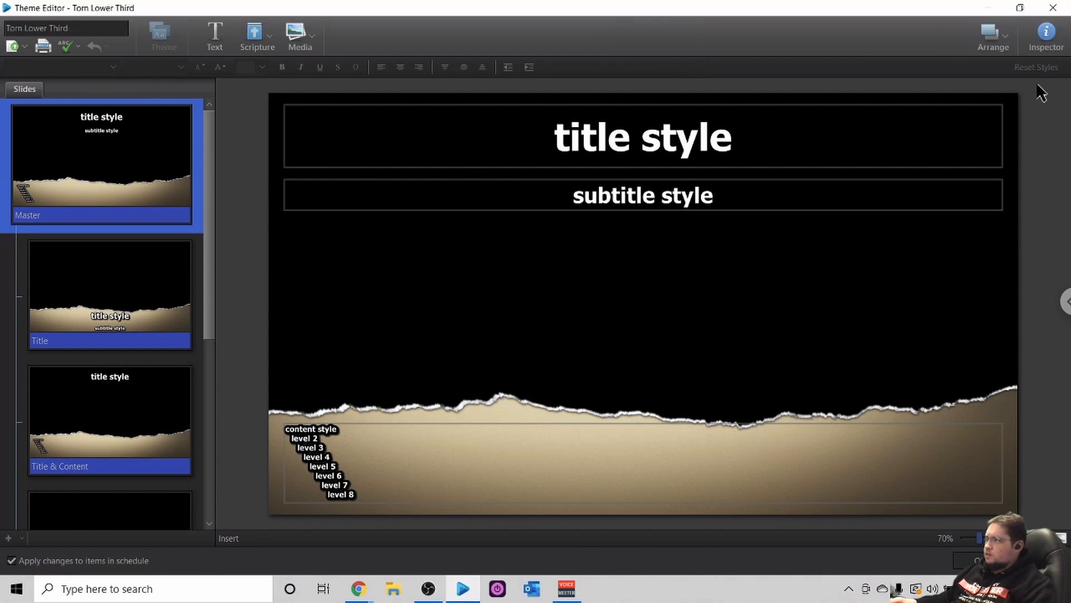
Set the Master slide's background media to the torn_L3_01_00000 image from the Images library
{"action": "left_click", "coordinate": [1041, 35]}
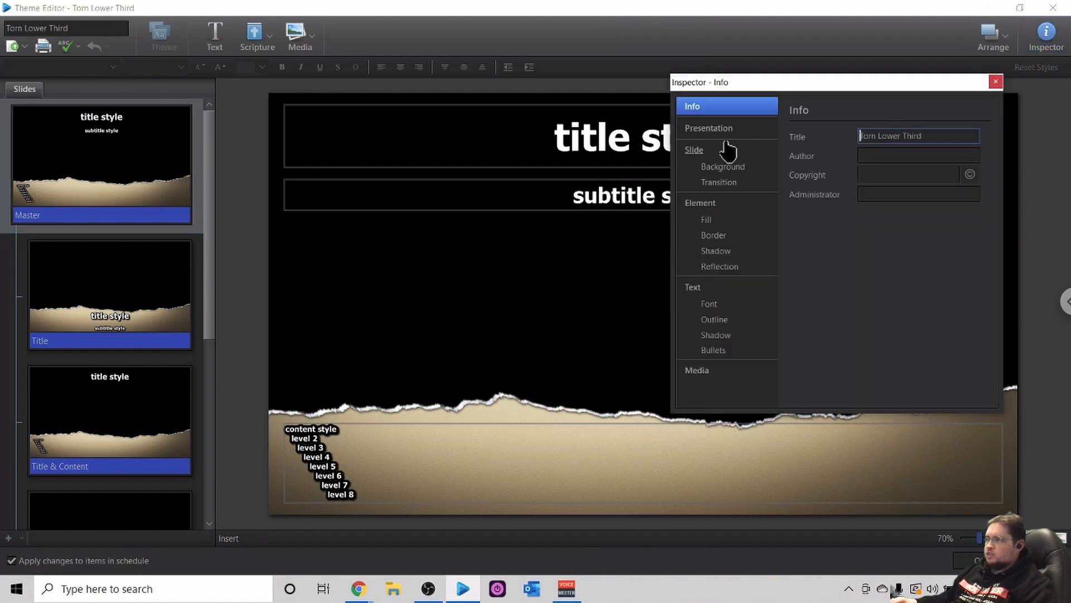
{"action": "left_click", "coordinate": [729, 166]}
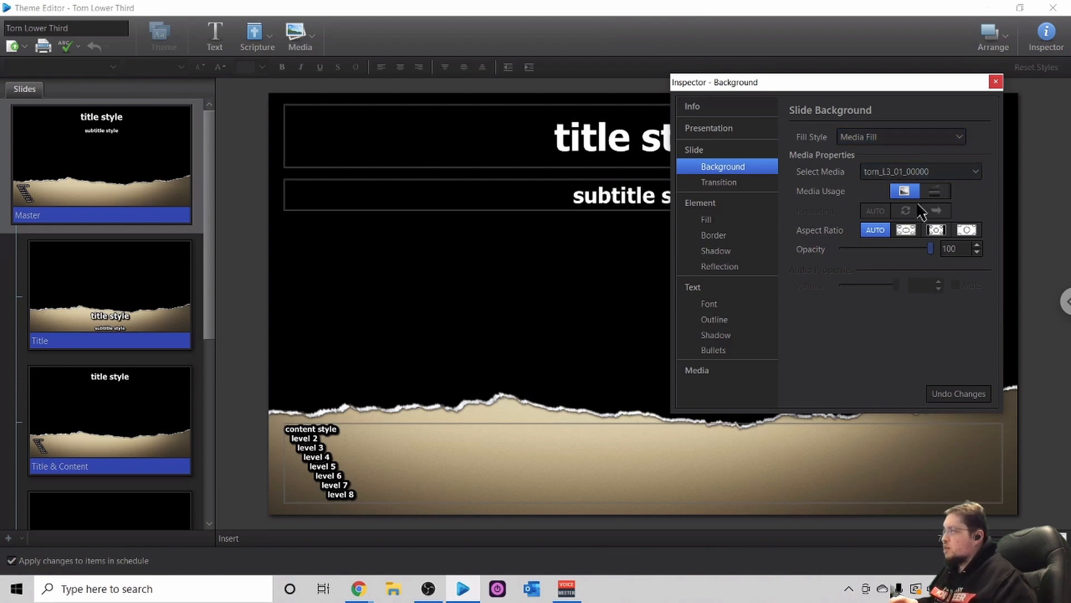
{"action": "left_click", "coordinate": [936, 174]}
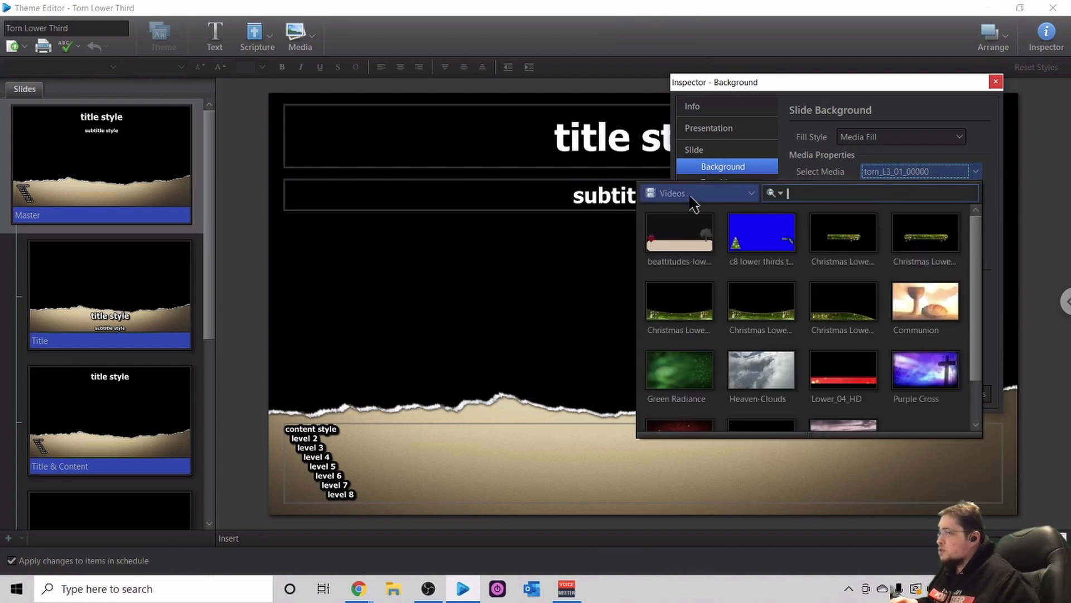
{"action": "left_click", "coordinate": [712, 195]}
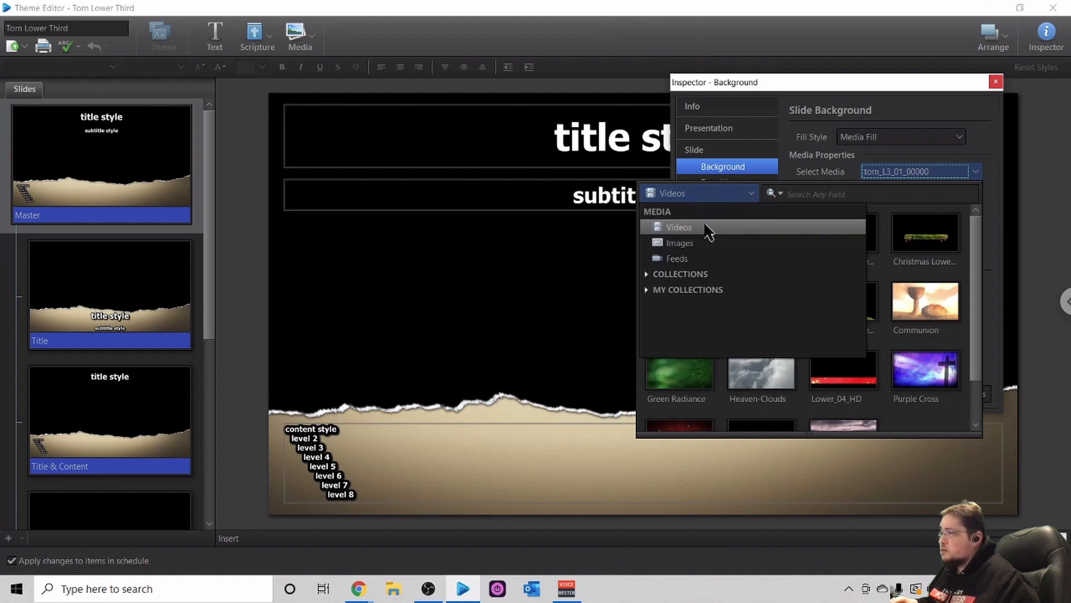
{"action": "left_click", "coordinate": [690, 244]}
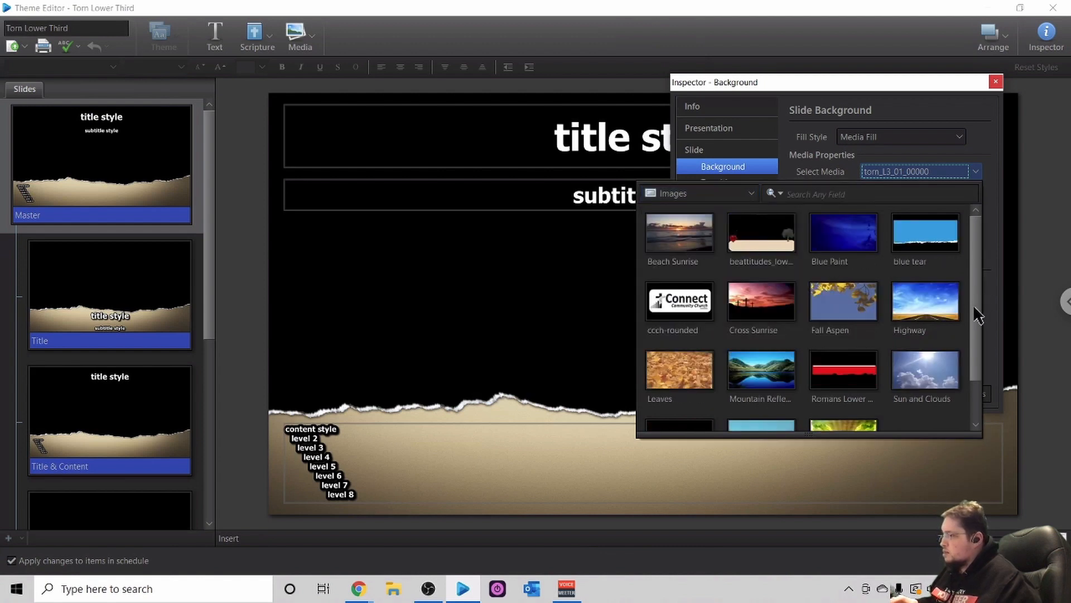
{"action": "left_click_drag", "start_coordinate": [974, 303], "coordinate": [975, 343]}
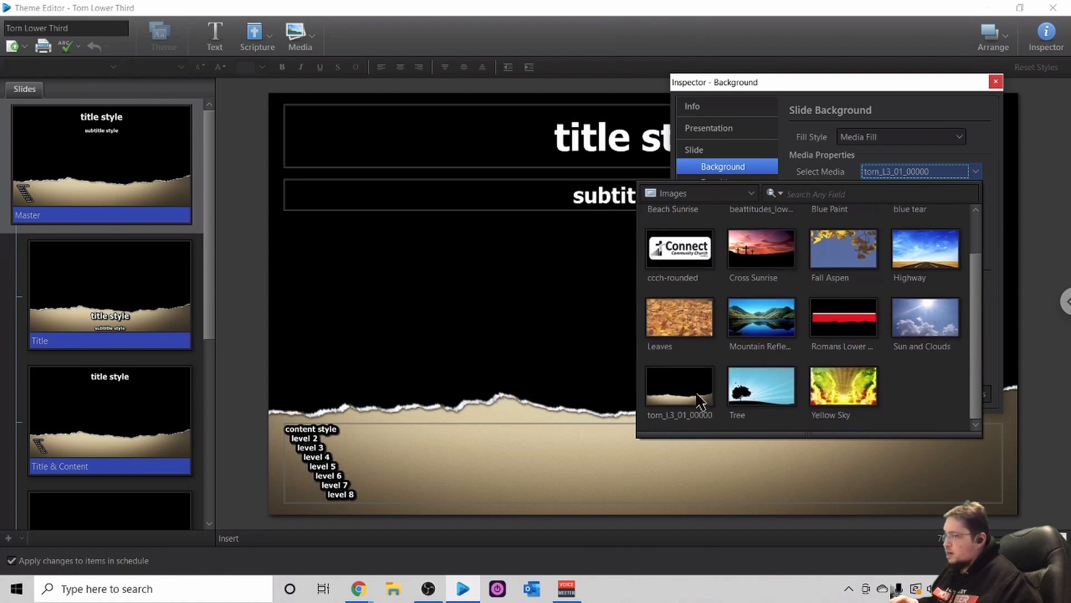
{"action": "left_click", "coordinate": [679, 395]}
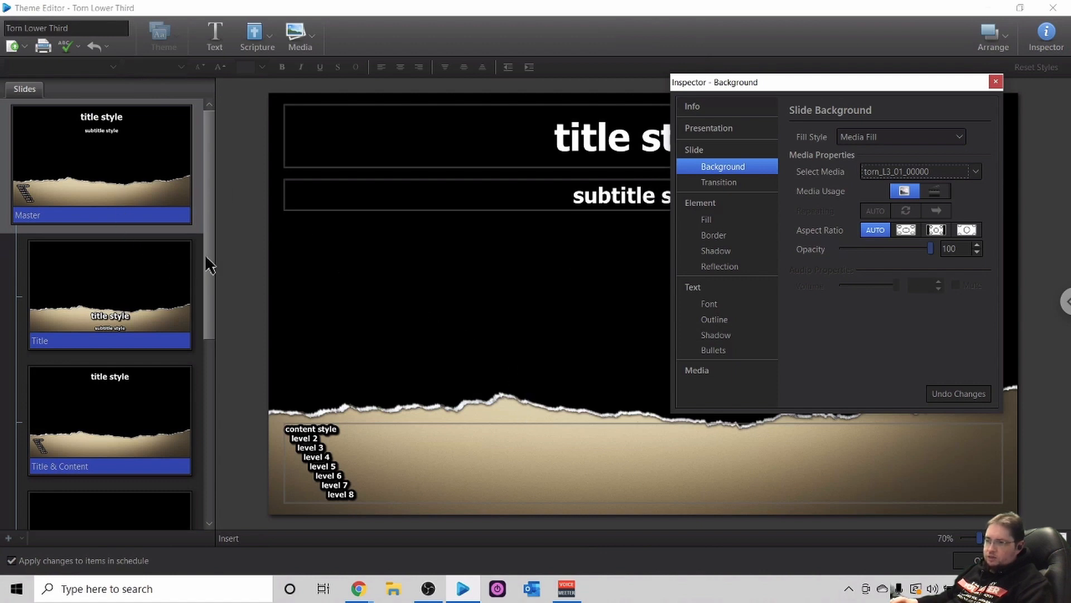
Move the upper edge of the Master slide's content text box slightly upward within the torn paper area
{"action": "mouse_move", "coordinate": [214, 234]}
{"action": "left_mouse_down"}
{"action": "mouse_move", "coordinate": [194, 430]}
{"action": "mouse_move", "coordinate": [213, 220]}
{"action": "left_mouse_up"}
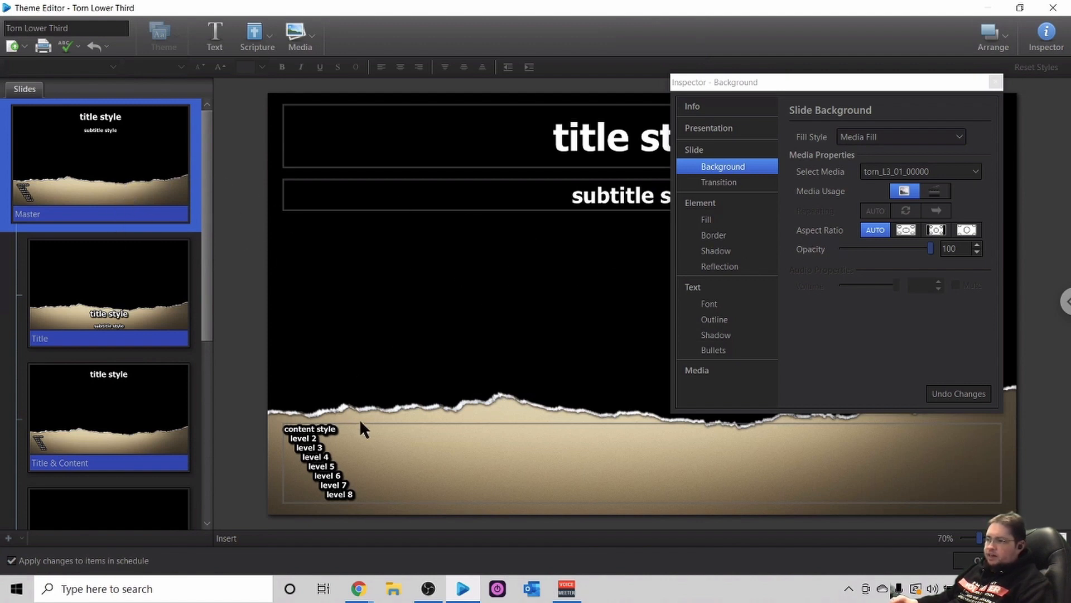
{"action": "left_click", "coordinate": [410, 445]}
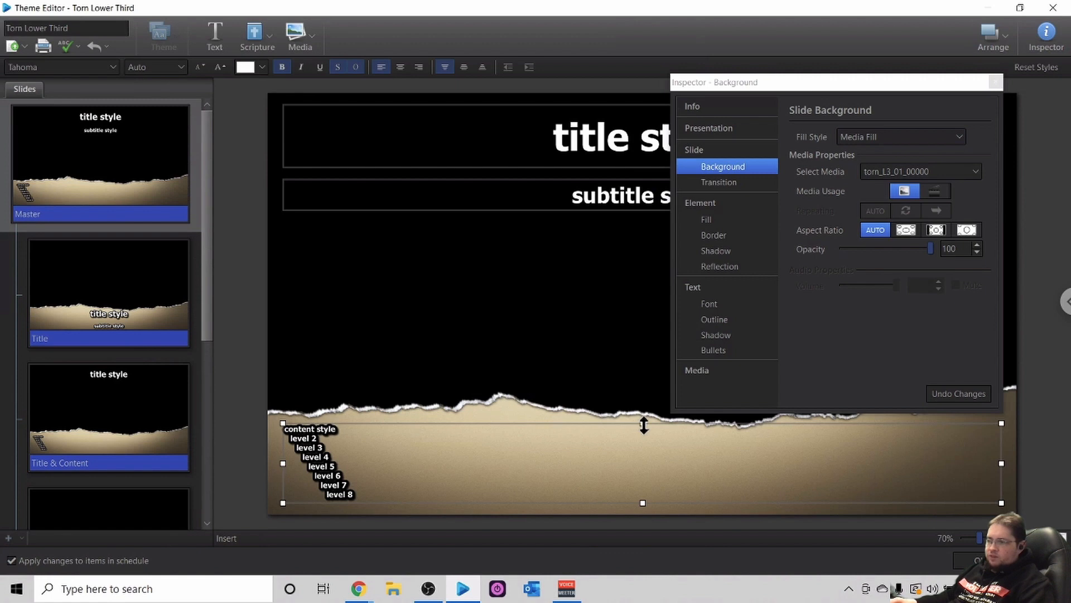
{"action": "mouse_move", "coordinate": [643, 423]}
{"action": "left_mouse_down"}
{"action": "mouse_move", "coordinate": [642, 411]}
{"action": "mouse_move", "coordinate": [642, 424]}
{"action": "left_mouse_up"}
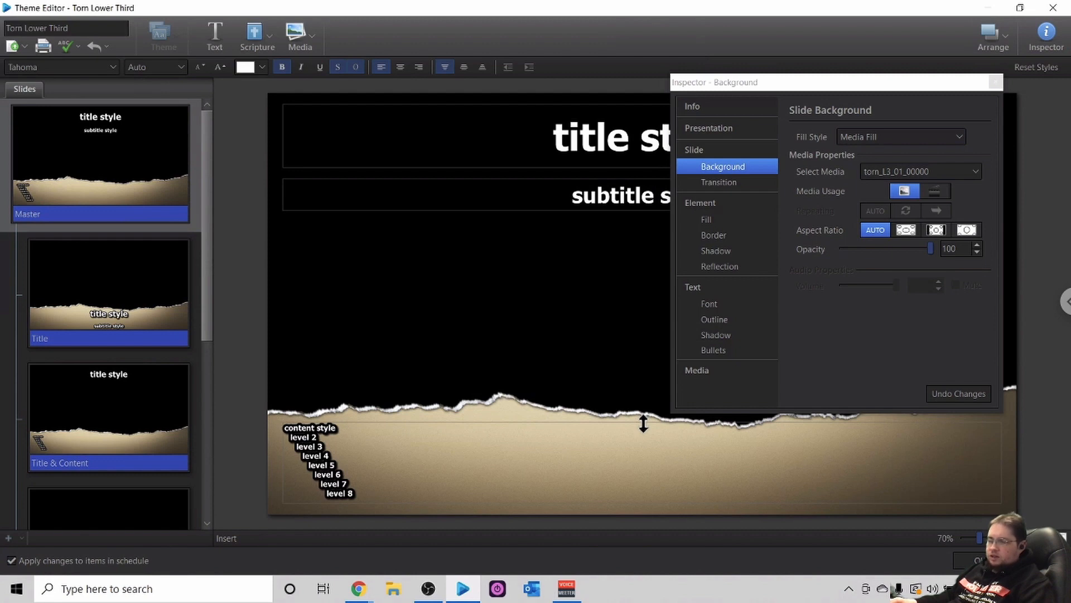
{"action": "left_click_drag", "start_coordinate": [643, 423], "coordinate": [644, 424]}
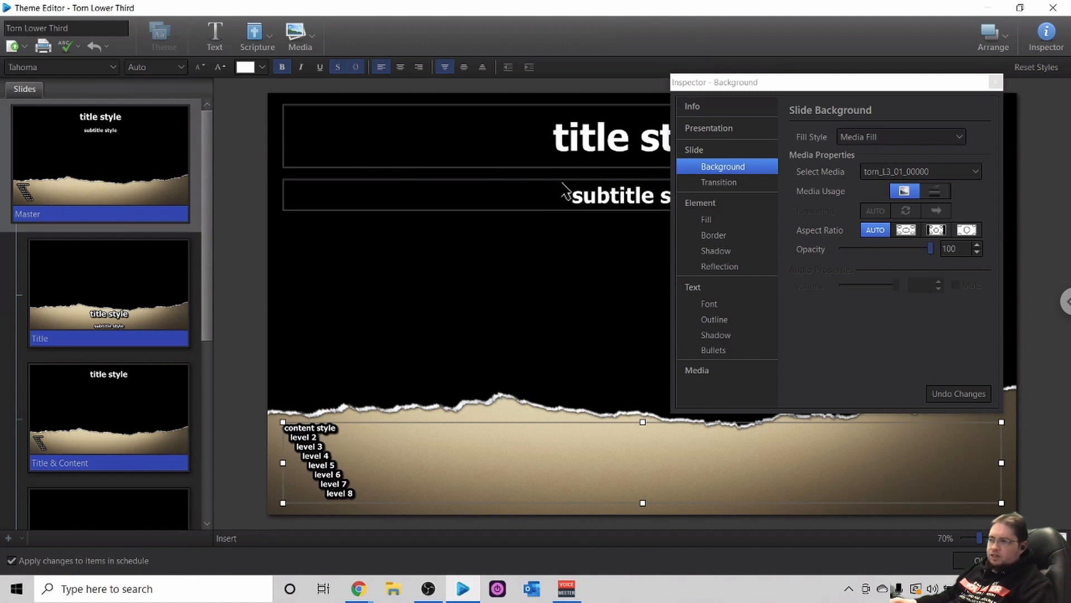
{"action": "left_click", "coordinate": [111, 167]}
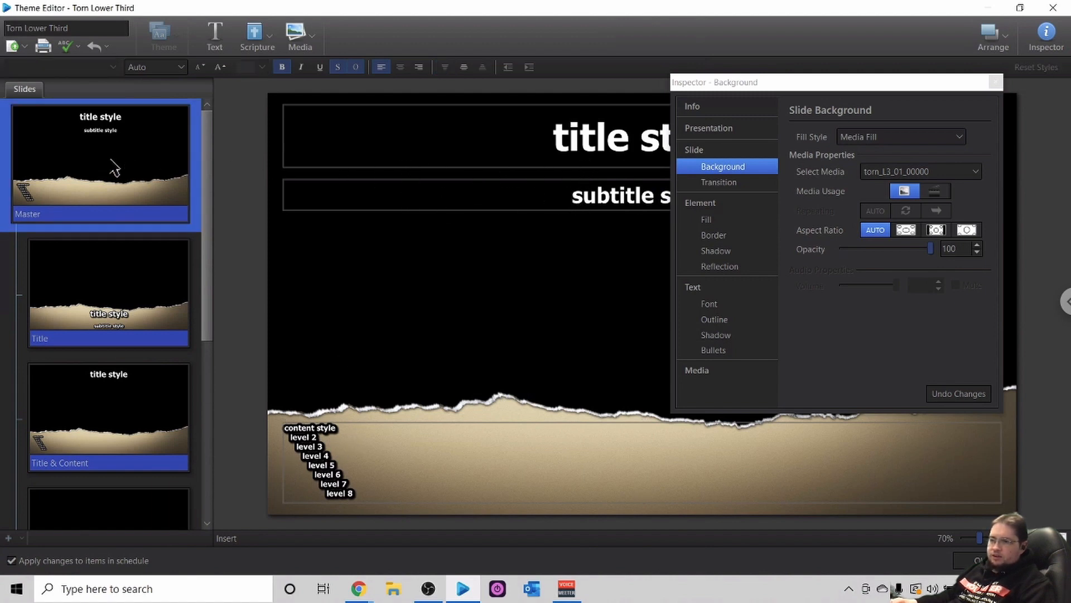
Check the text box placement on the Title and Title & Content layouts
{"action": "left_click", "coordinate": [104, 280]}
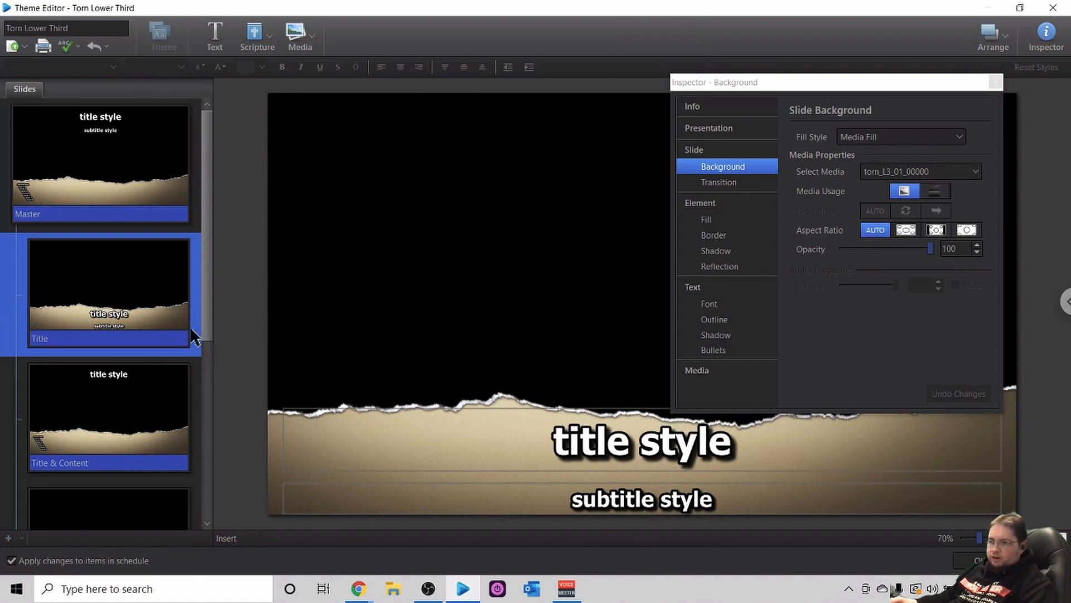
{"action": "left_click_drag", "start_coordinate": [206, 300], "coordinate": [205, 342]}
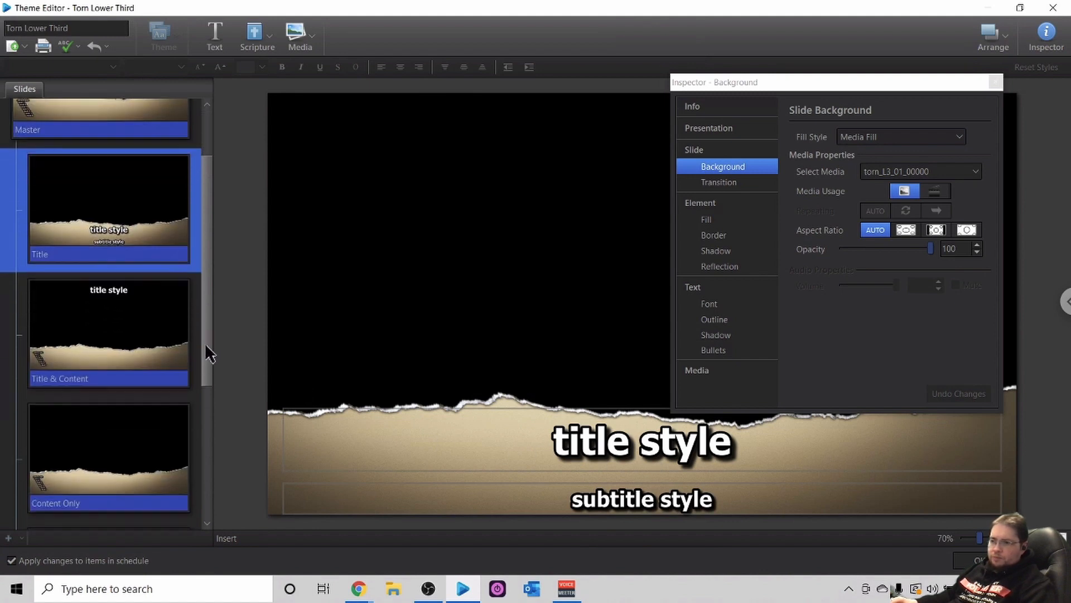
{"action": "left_click", "coordinate": [114, 341]}
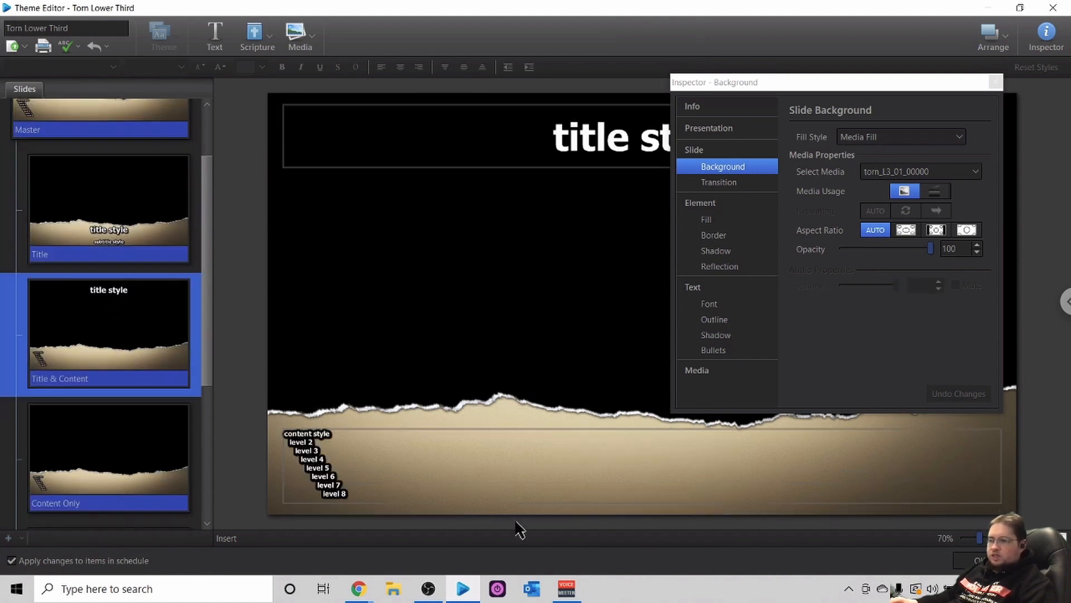
{"action": "left_click", "coordinate": [475, 470]}
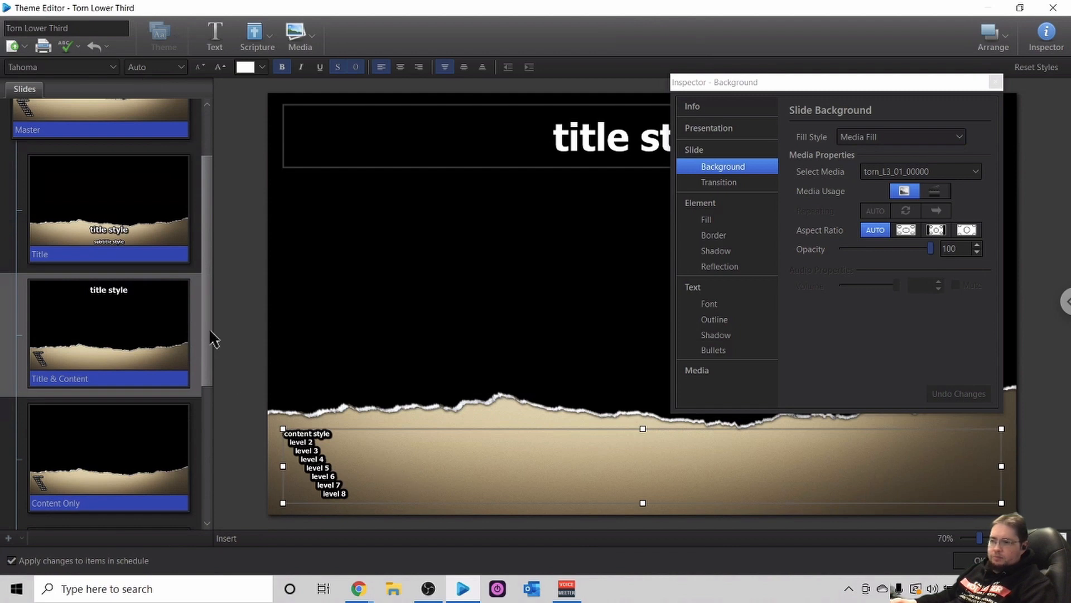
Extend the content text box on the Content Only layout slightly upward within the torn paper area
{"action": "left_click_drag", "start_coordinate": [207, 330], "coordinate": [202, 369]}
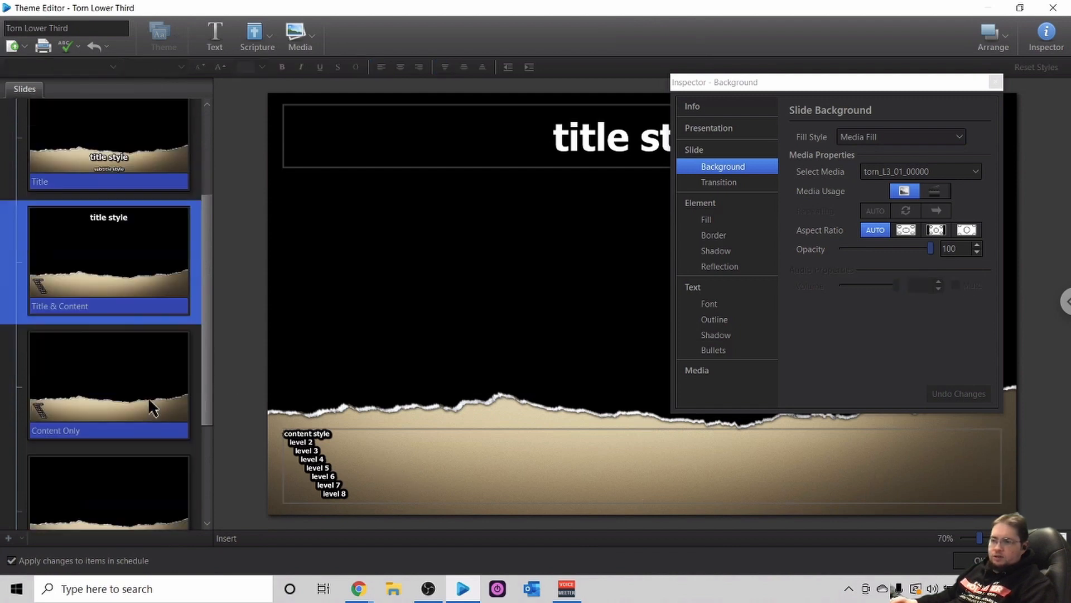
{"action": "left_click", "coordinate": [128, 374]}
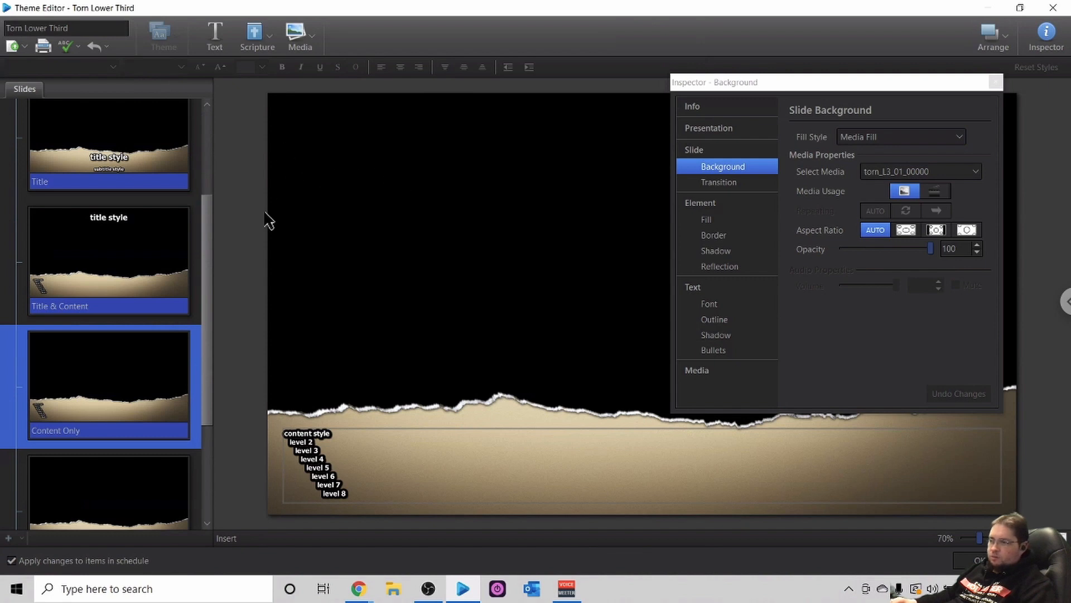
{"action": "left_click", "coordinate": [584, 438]}
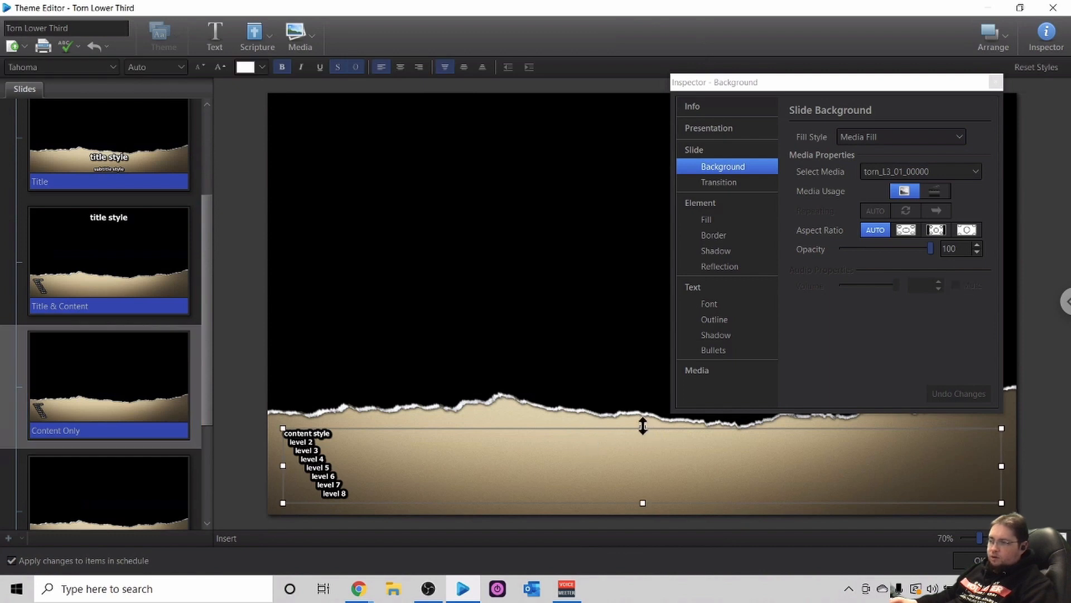
{"action": "left_click_drag", "start_coordinate": [643, 423], "coordinate": [642, 422]}
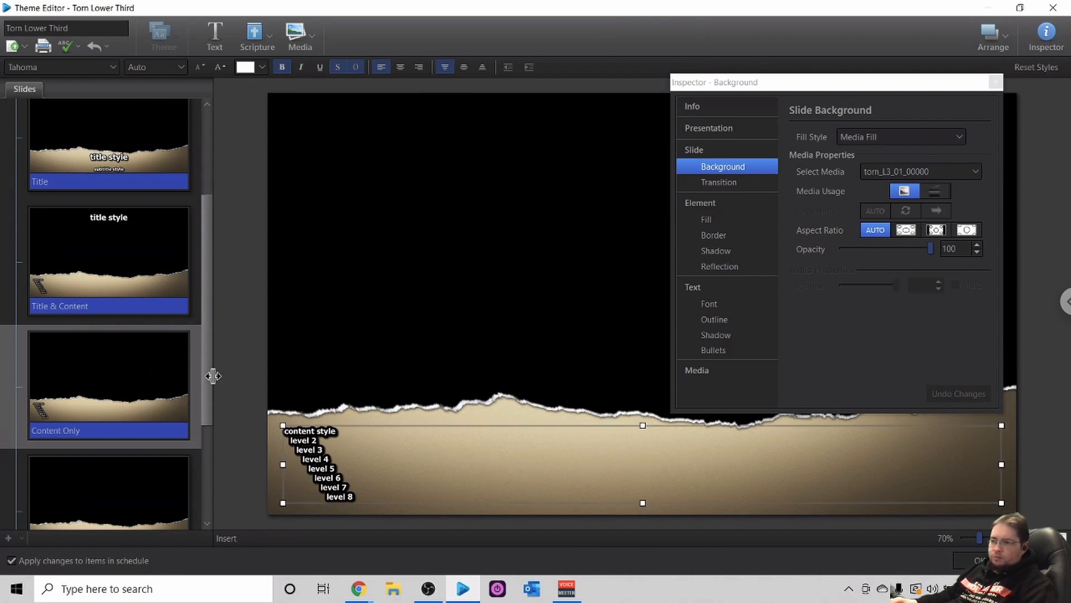
{"action": "left_click_drag", "start_coordinate": [208, 367], "coordinate": [203, 447]}
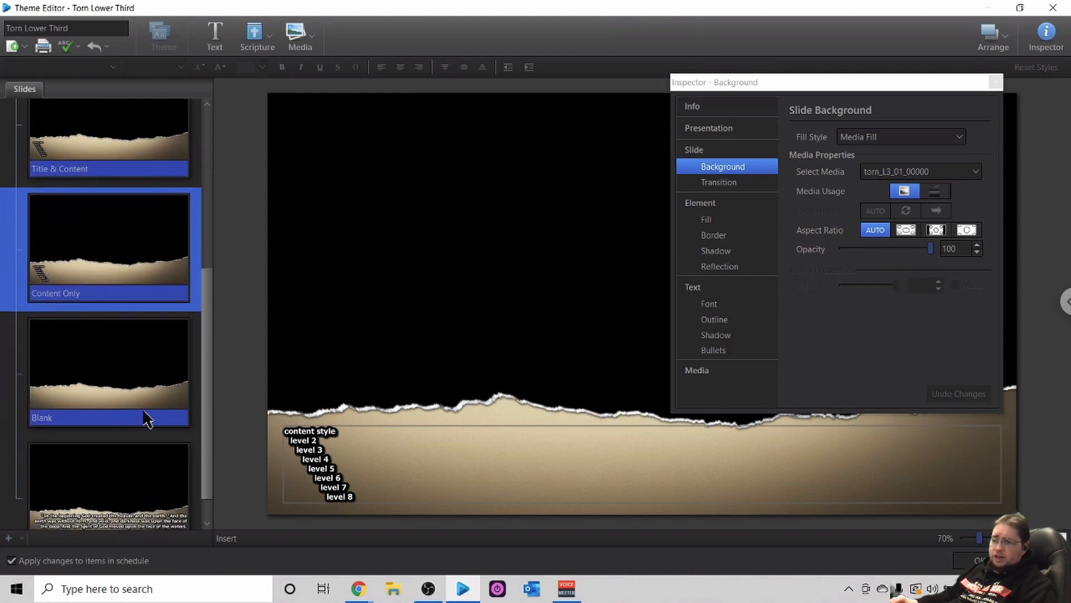
Check the Blank and Scripture layouts against the torn paper area and save the Torn Lower Third theme
{"action": "left_click", "coordinate": [100, 358]}
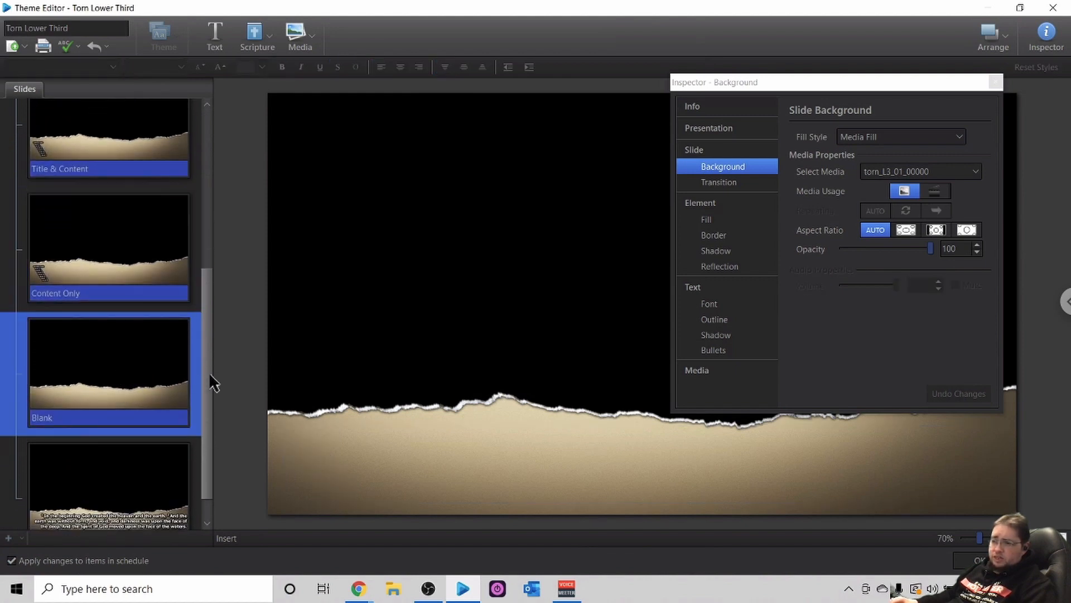
{"action": "scroll", "coordinate": [204, 385], "scroll_direction": "down", "scroll_amount": 1}
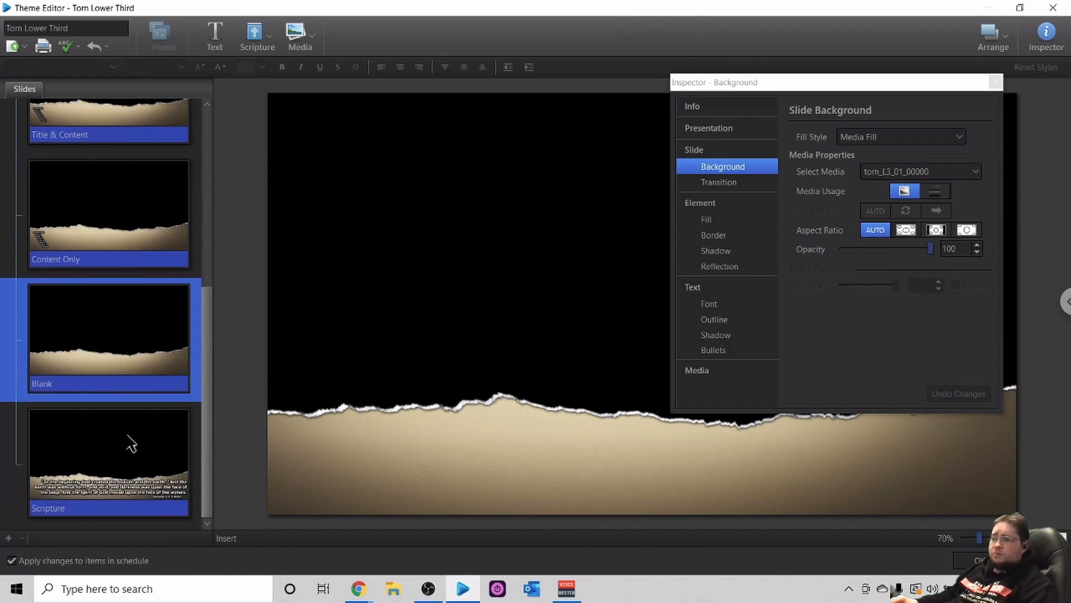
{"action": "left_click", "coordinate": [149, 442]}
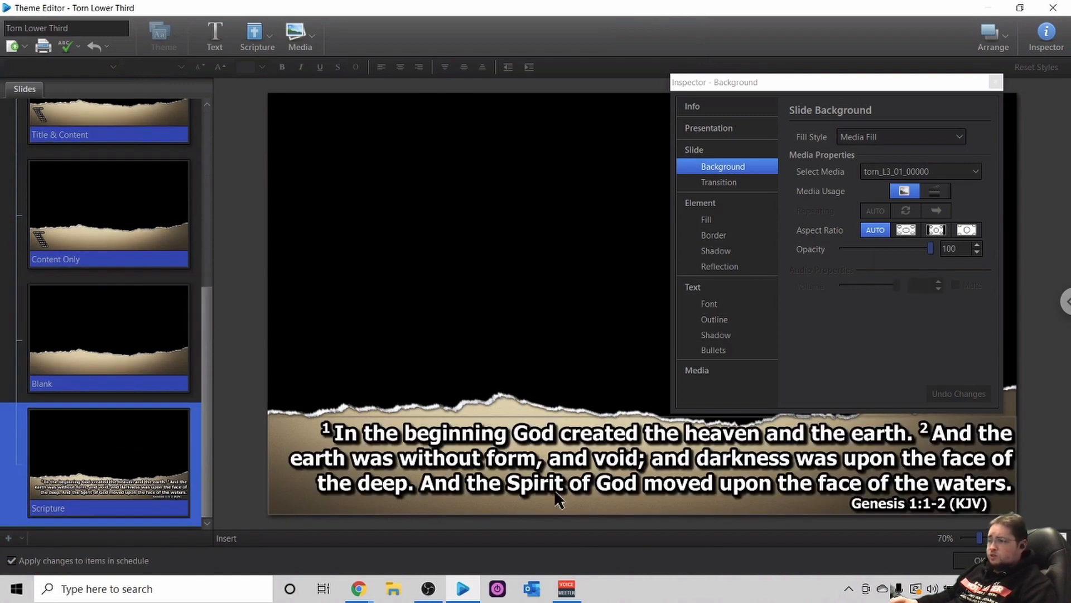
{"action": "left_click", "coordinate": [567, 454]}
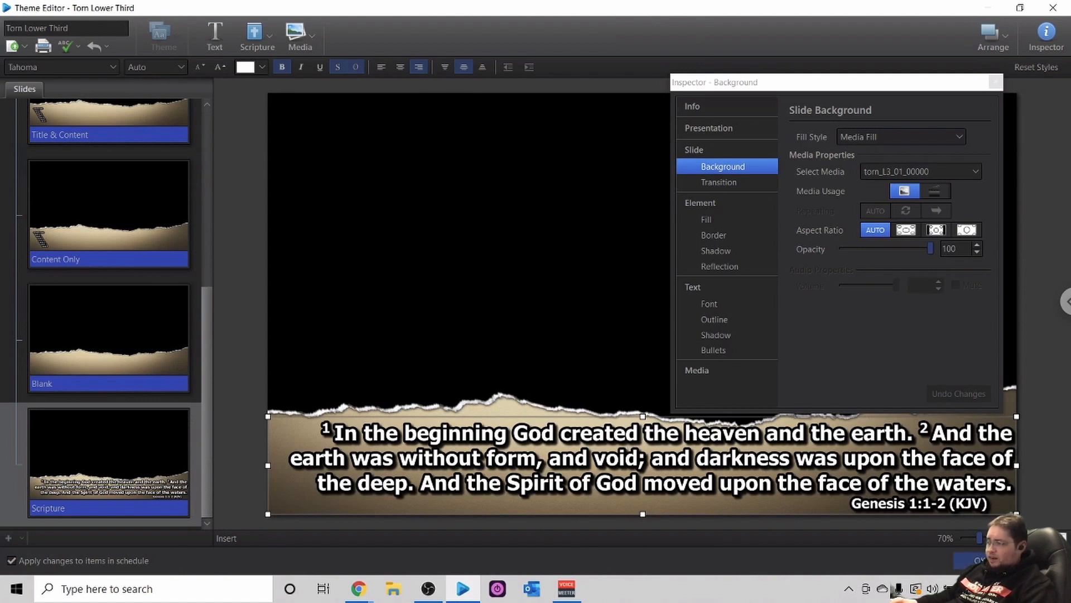
{"action": "left_click", "coordinate": [980, 560]}
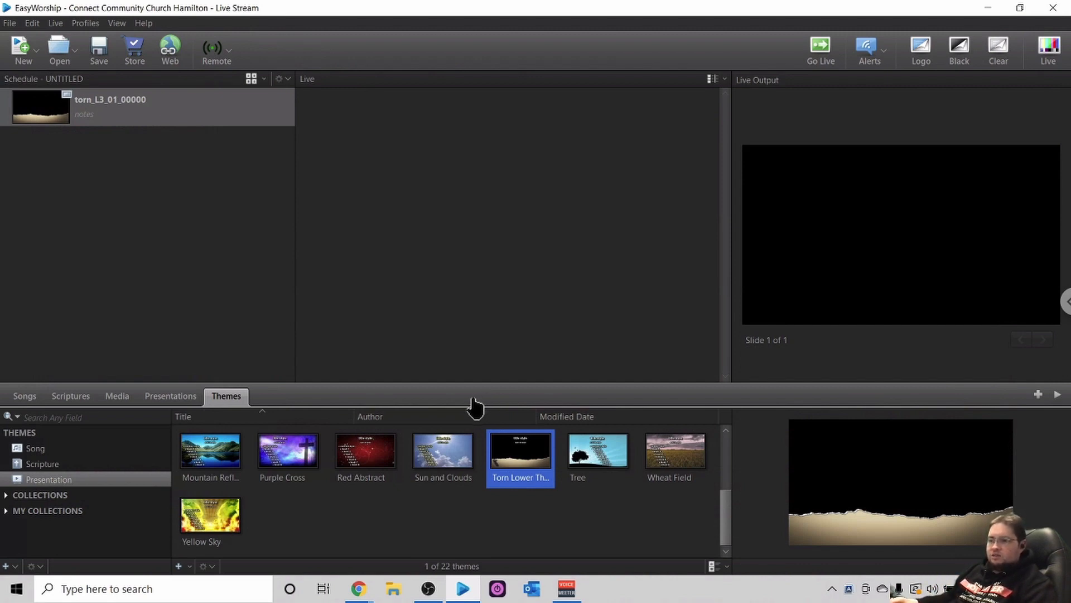
Open the Sermon 20201011 presentation from the presentations library for editing
{"action": "left_click", "coordinate": [169, 394]}
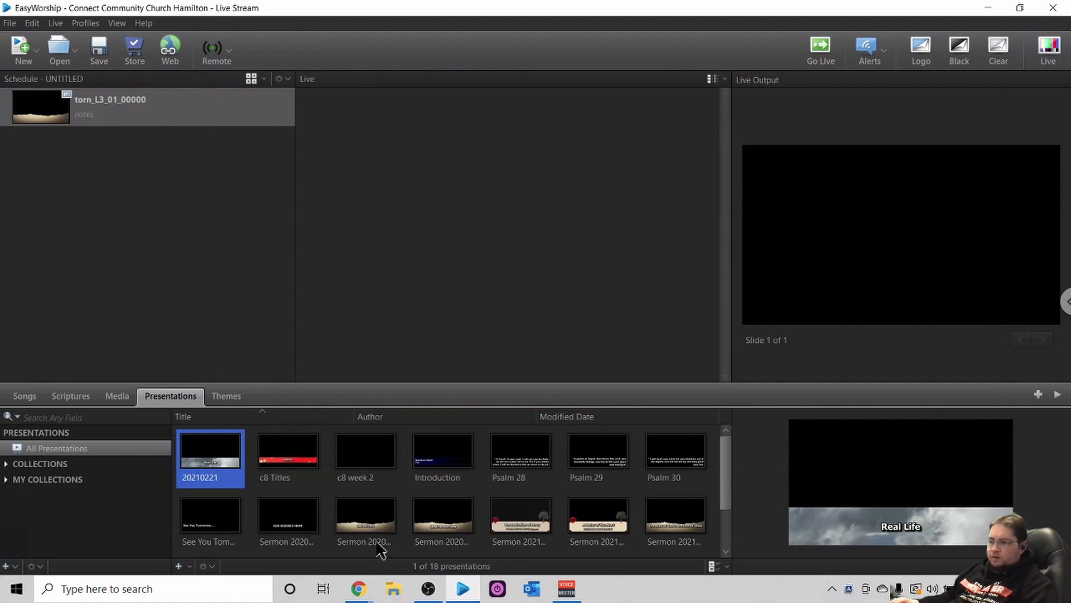
{"action": "left_click", "coordinate": [371, 524]}
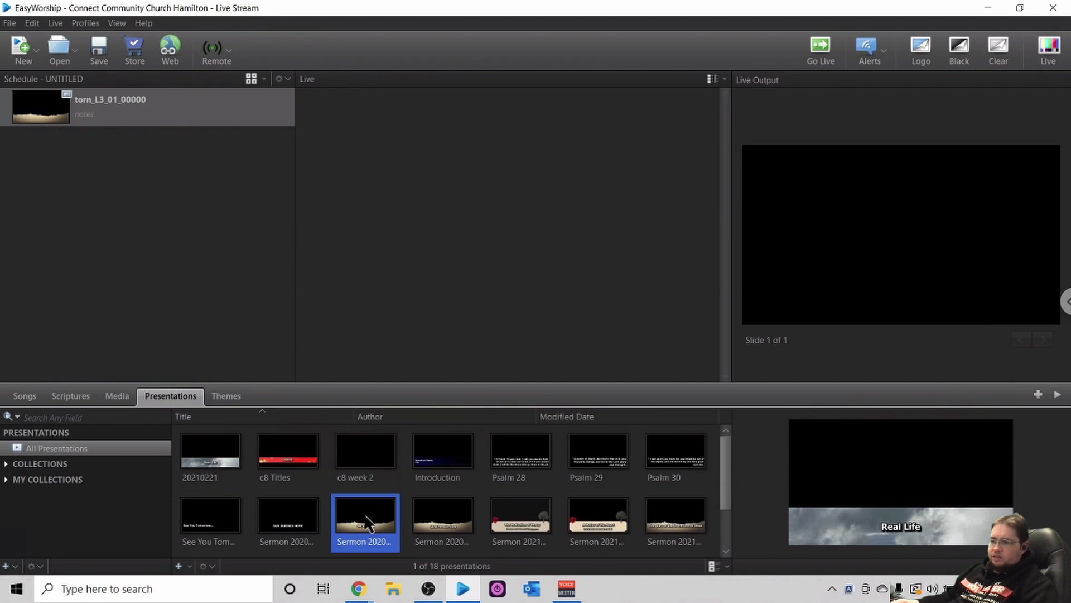
{"action": "right_click", "coordinate": [367, 521]}
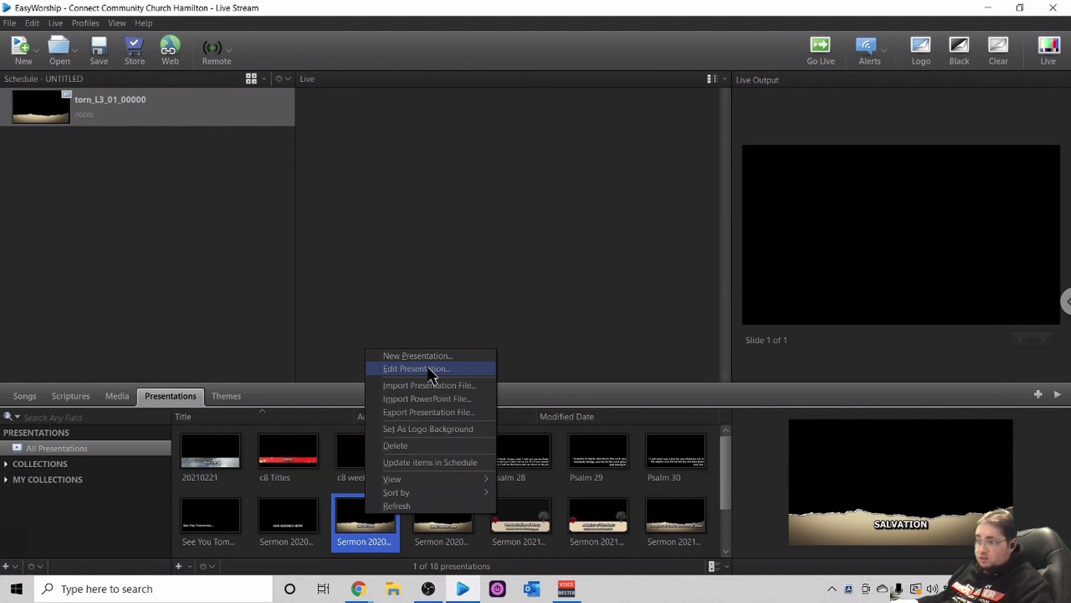
{"action": "left_click", "coordinate": [430, 369]}
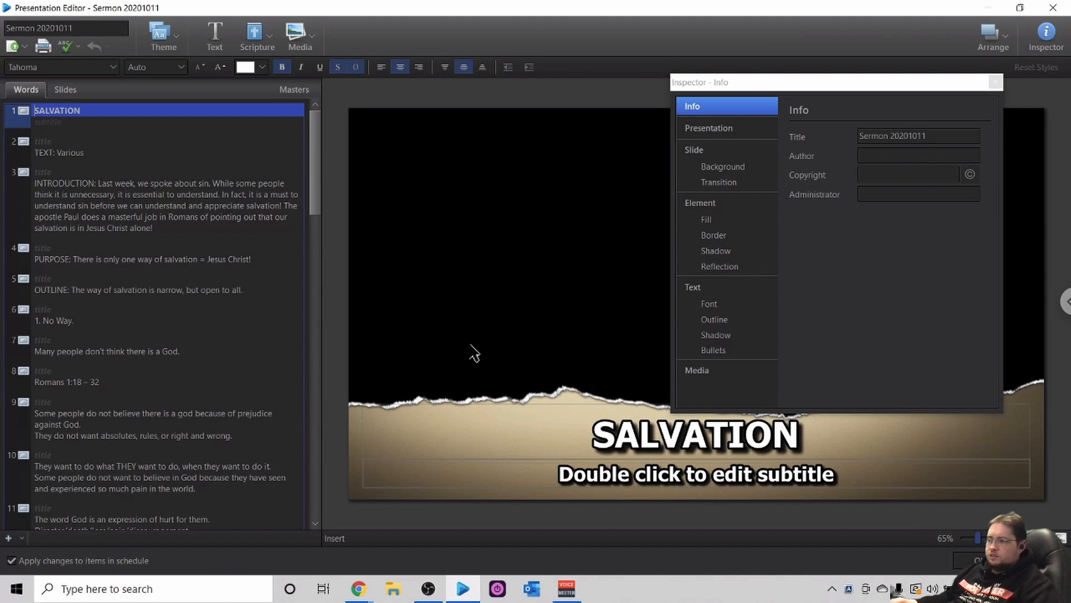
Examine how the text on slides 2 to 8 of the sermon fits the torn paper area, and close the editor
{"action": "left_click", "coordinate": [120, 153]}
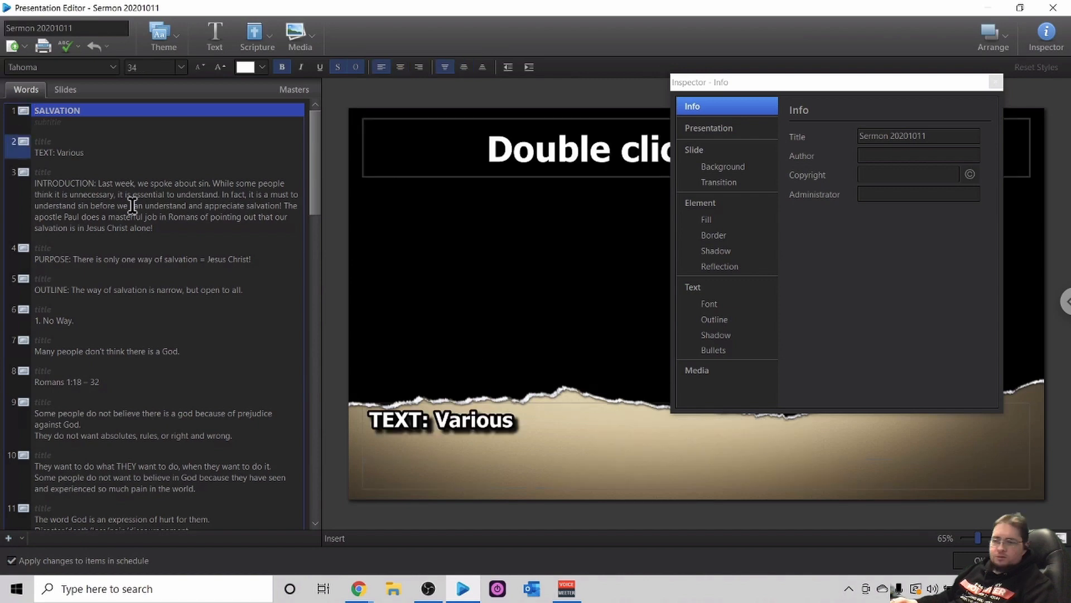
{"action": "left_click", "coordinate": [133, 205]}
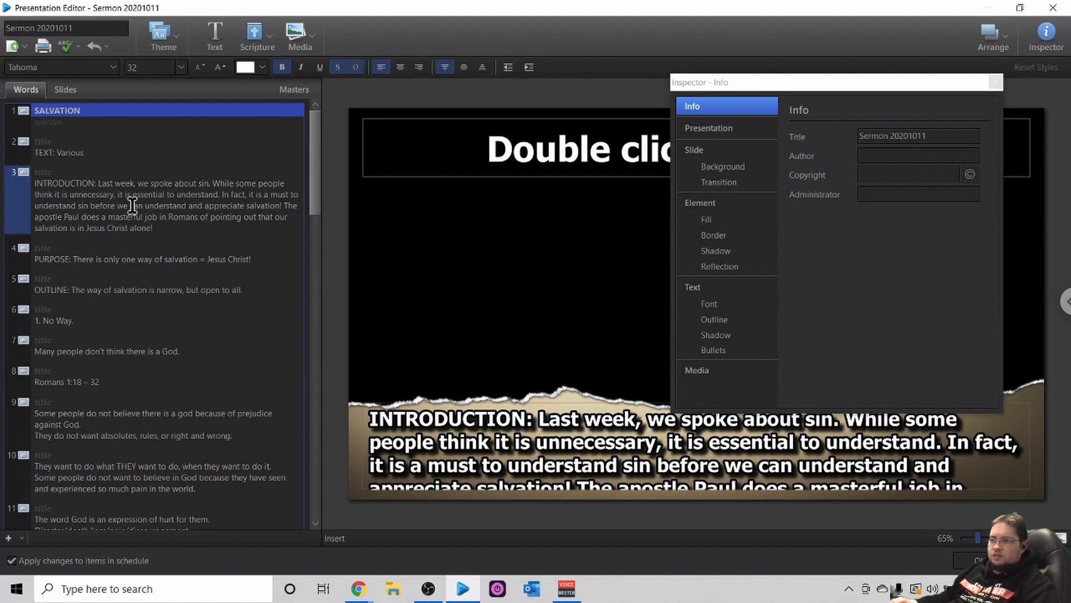
{"action": "left_click", "coordinate": [697, 490]}
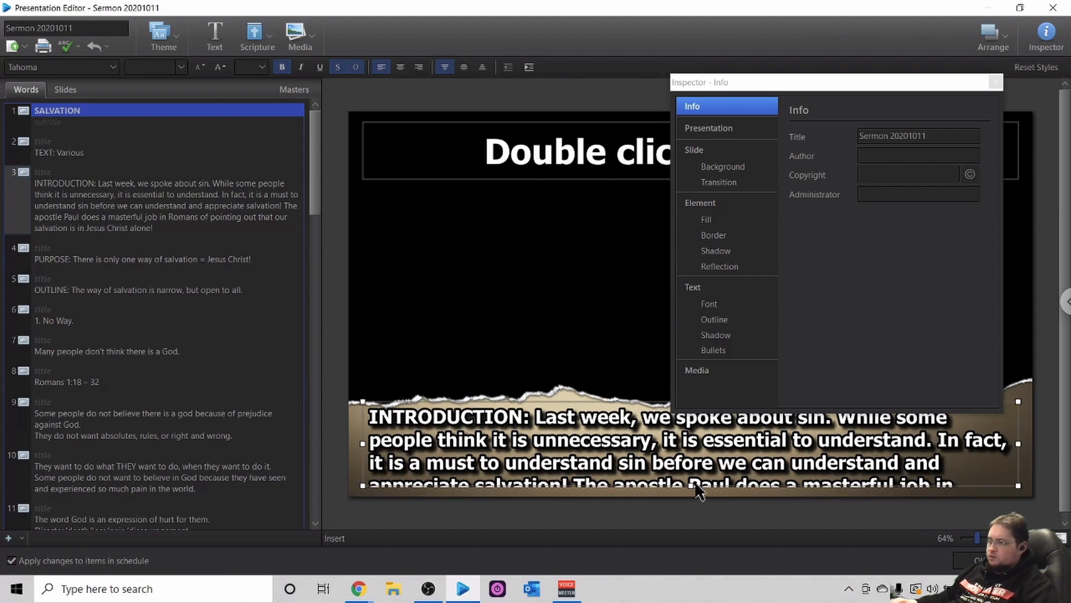
{"action": "left_click", "coordinate": [163, 259]}
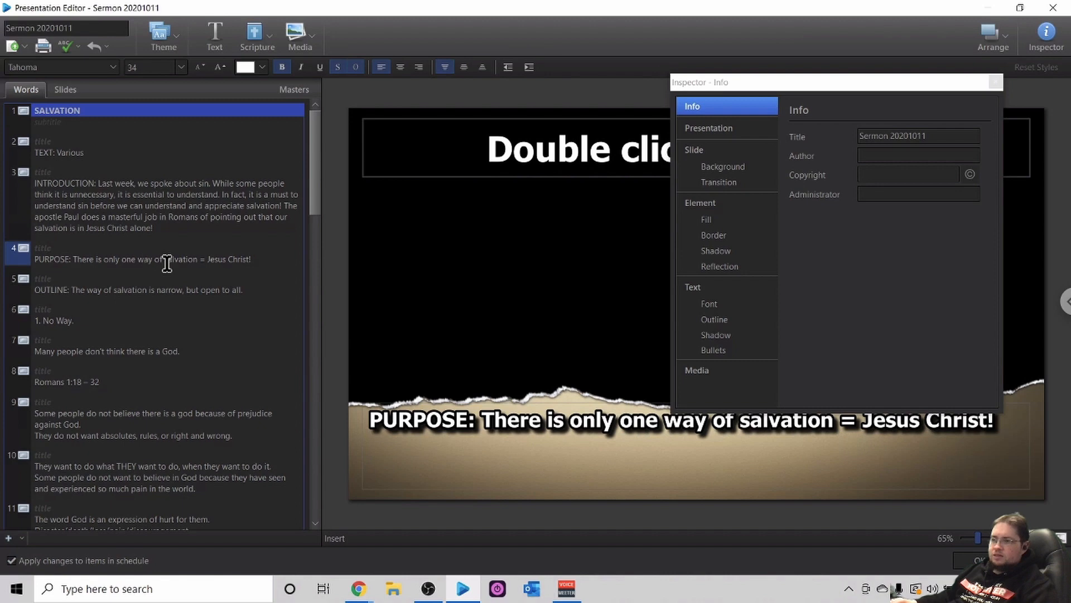
{"action": "left_click", "coordinate": [143, 289]}
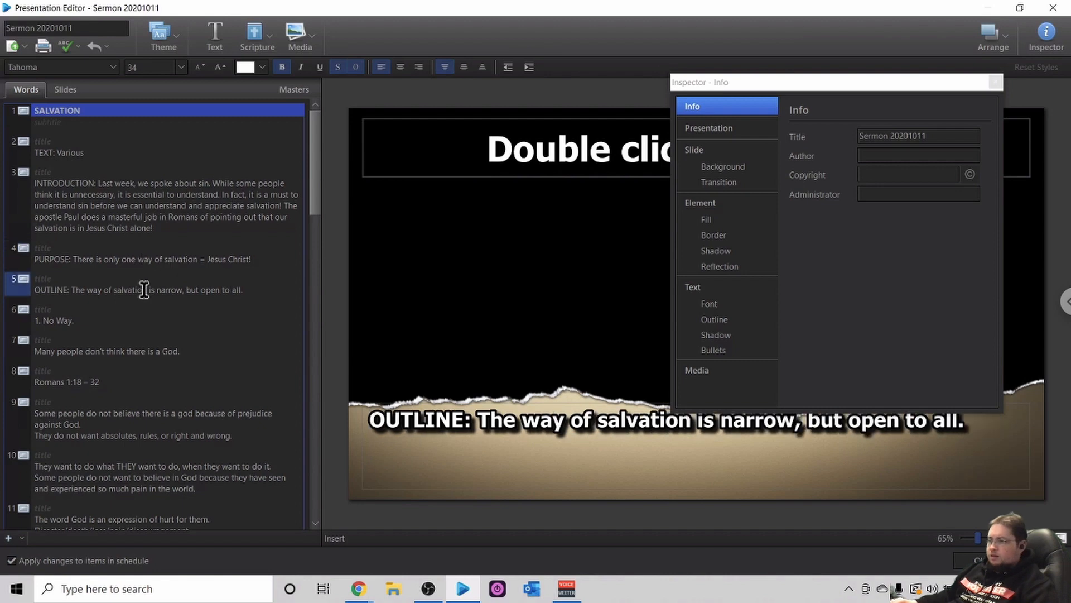
{"action": "left_click", "coordinate": [67, 319]}
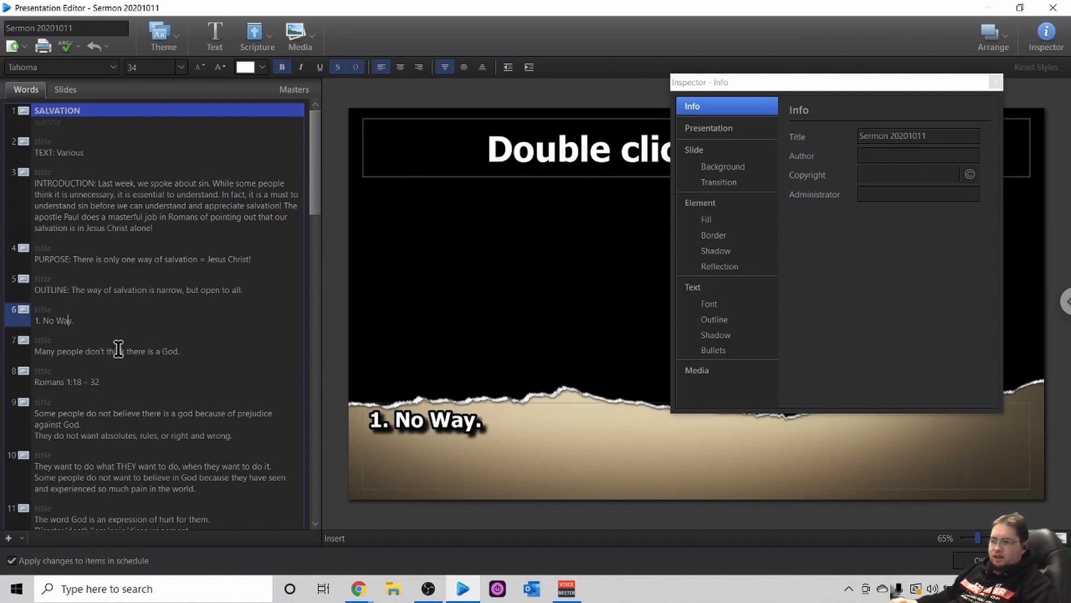
{"action": "left_click", "coordinate": [118, 350]}
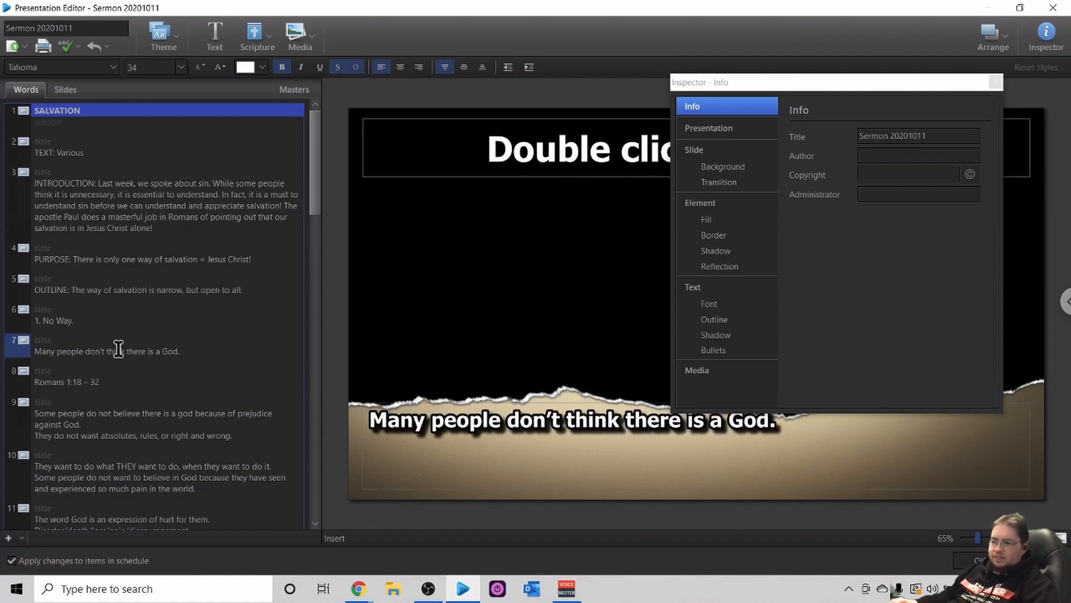
{"action": "left_click", "coordinate": [73, 374]}
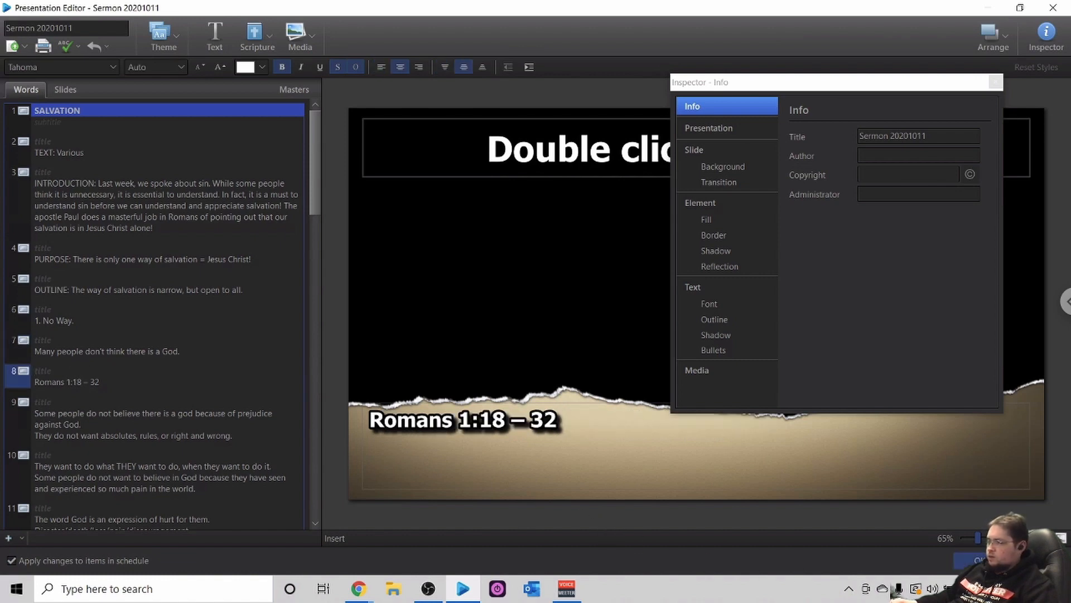
{"action": "left_click", "coordinate": [1035, 561]}
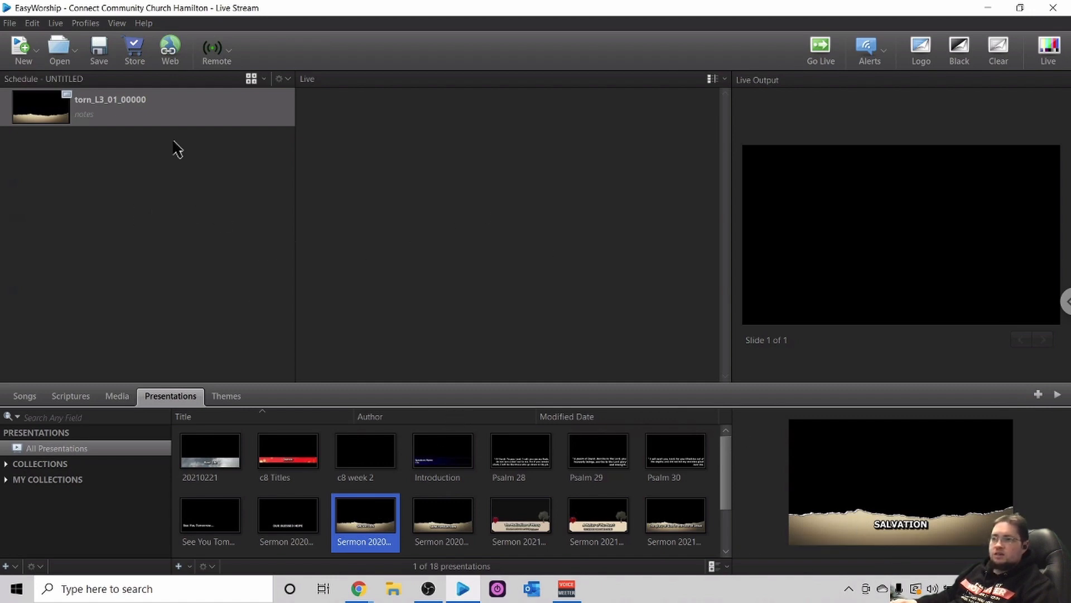
Replace the torn_L3_01_00000 item in the schedule with the Sermon 20201018 presentation and send it live
{"action": "right_click", "coordinate": [122, 110]}
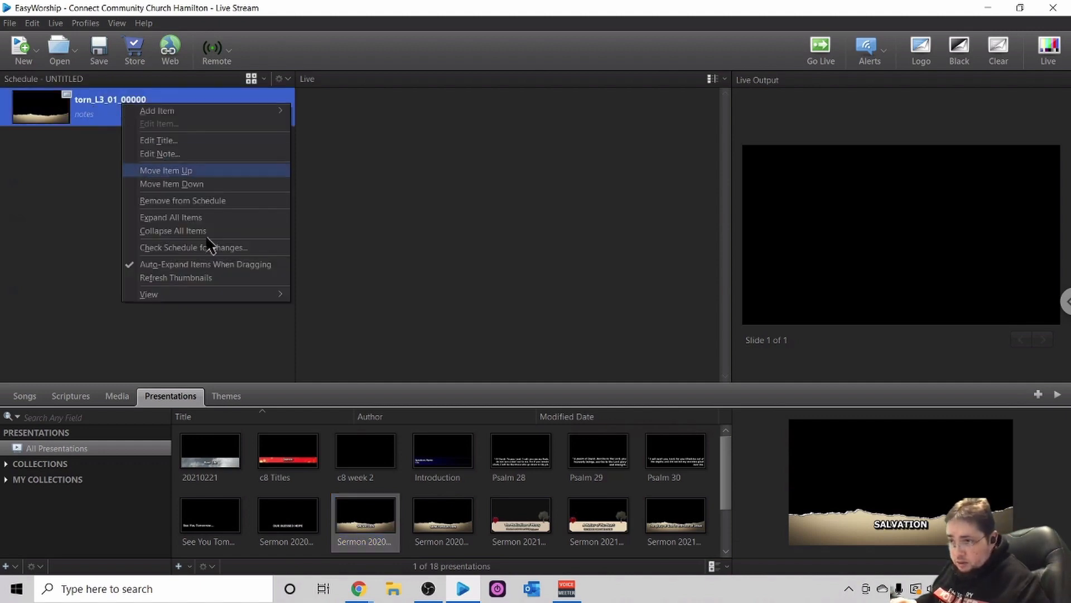
{"action": "left_click", "coordinate": [211, 202]}
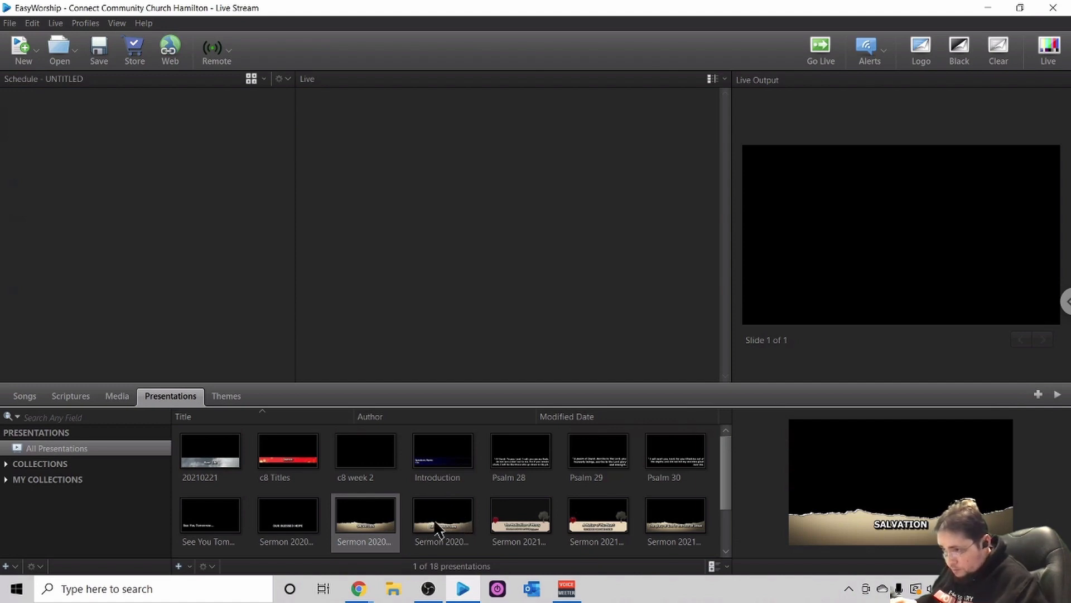
{"action": "left_click_drag", "start_coordinate": [440, 525], "coordinate": [217, 287]}
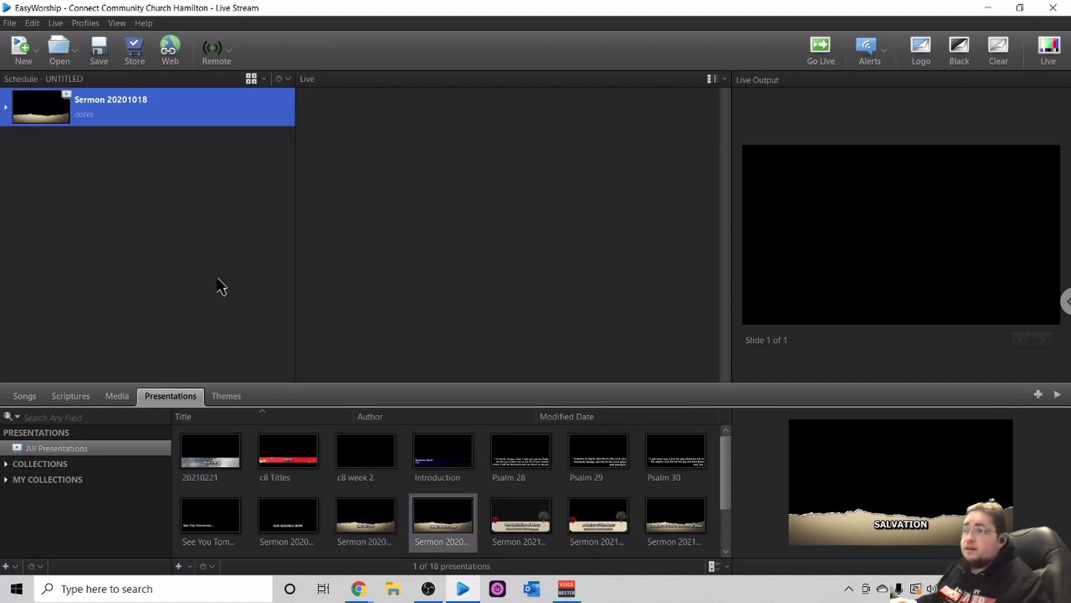
{"action": "double_click", "coordinate": [144, 110]}
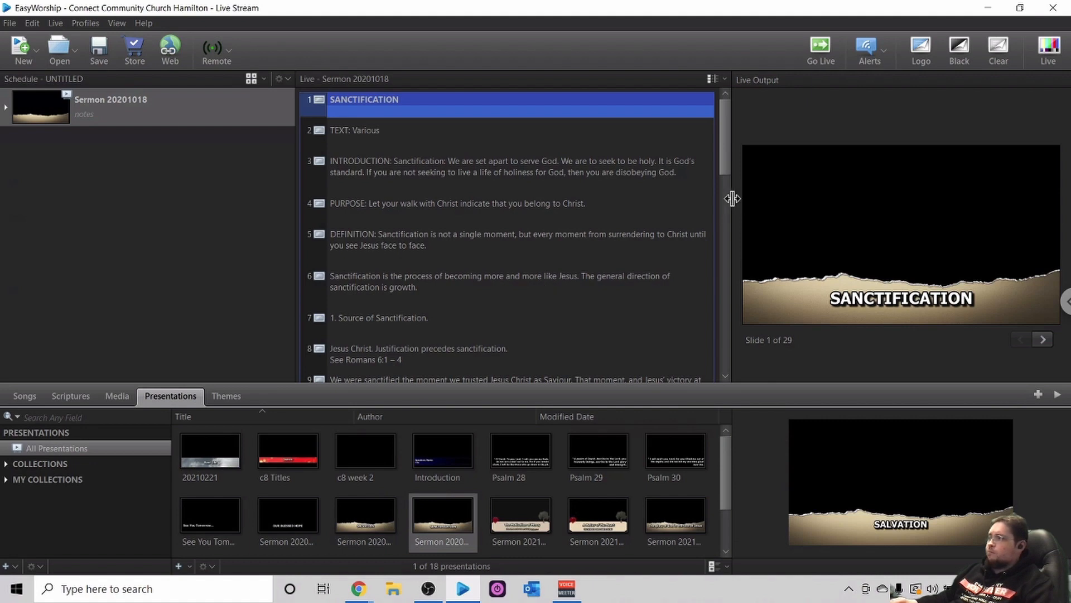
Show all displays of the remote computer in the Chrome Remote Desktop session and hide the session options
{"action": "left_click", "coordinate": [1062, 304]}
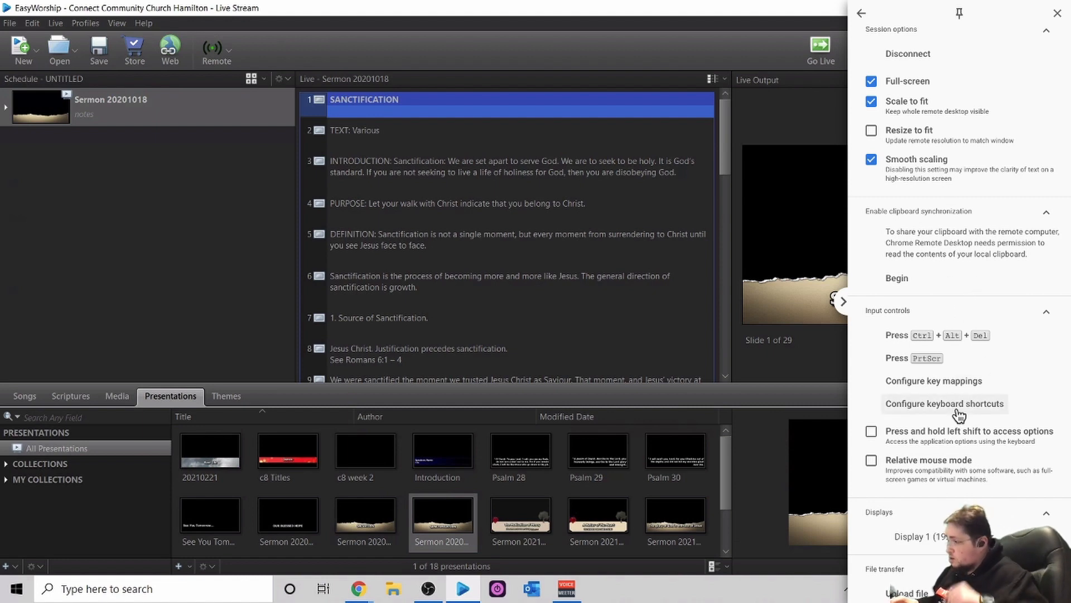
{"action": "left_click", "coordinate": [939, 548]}
{"action": "left_click", "coordinate": [926, 535]}
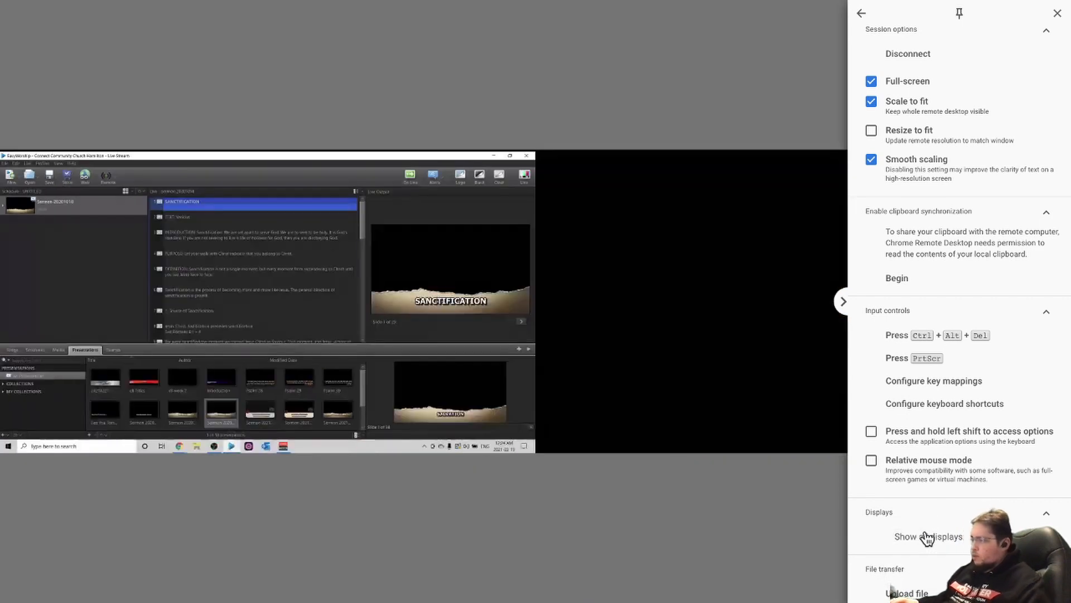
{"action": "left_click", "coordinate": [837, 308]}
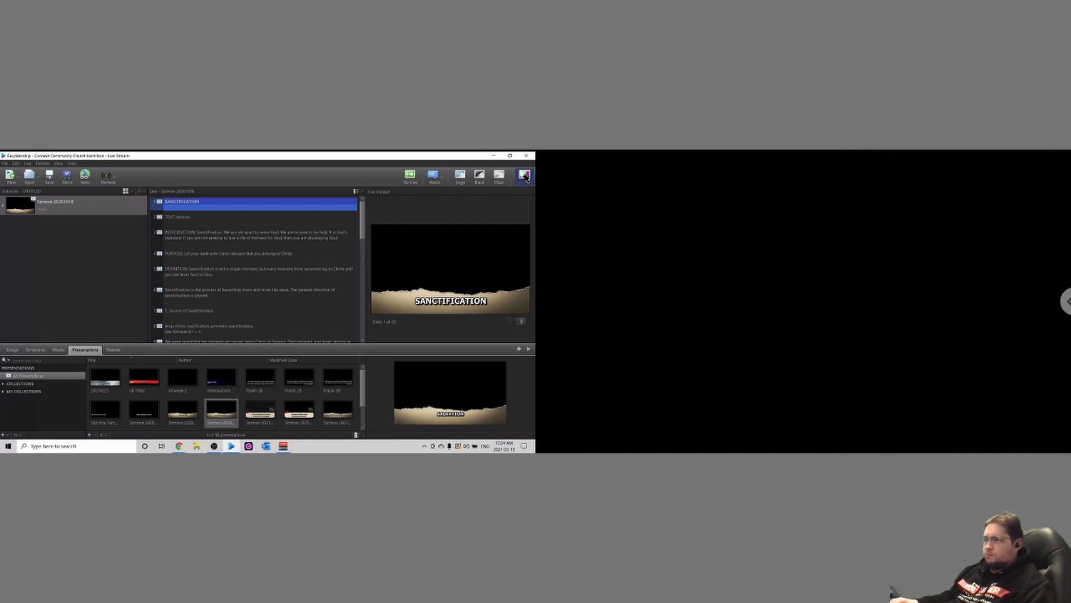
Turn on the live output and show the sermon's TEXT, INTRODUCTION, PURPOSE and DEFINITION slides in turn
{"action": "left_click", "coordinate": [525, 177]}
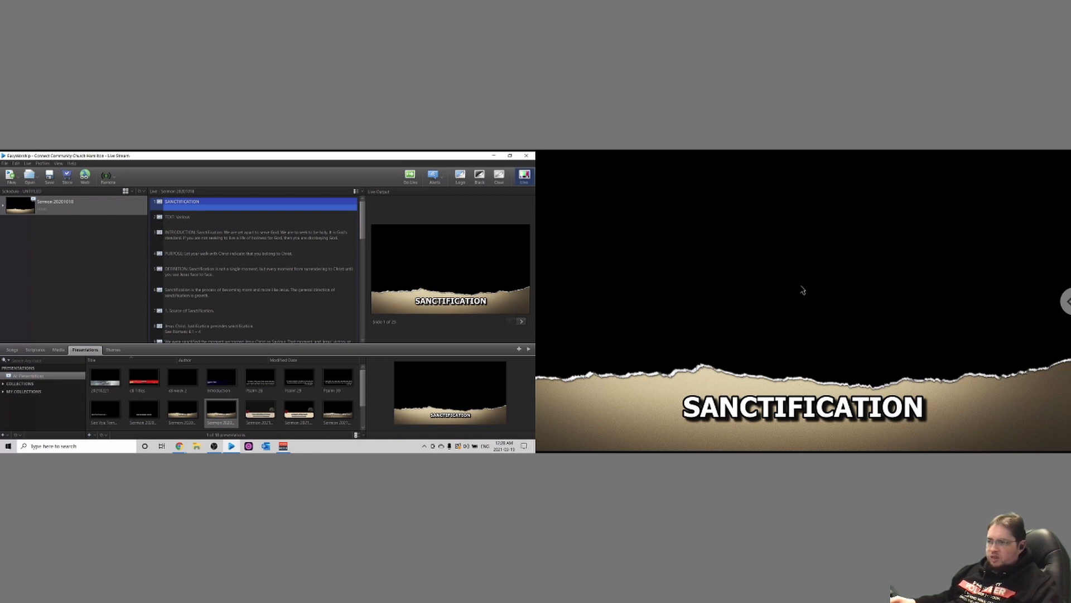
{"action": "left_click", "coordinate": [188, 223]}
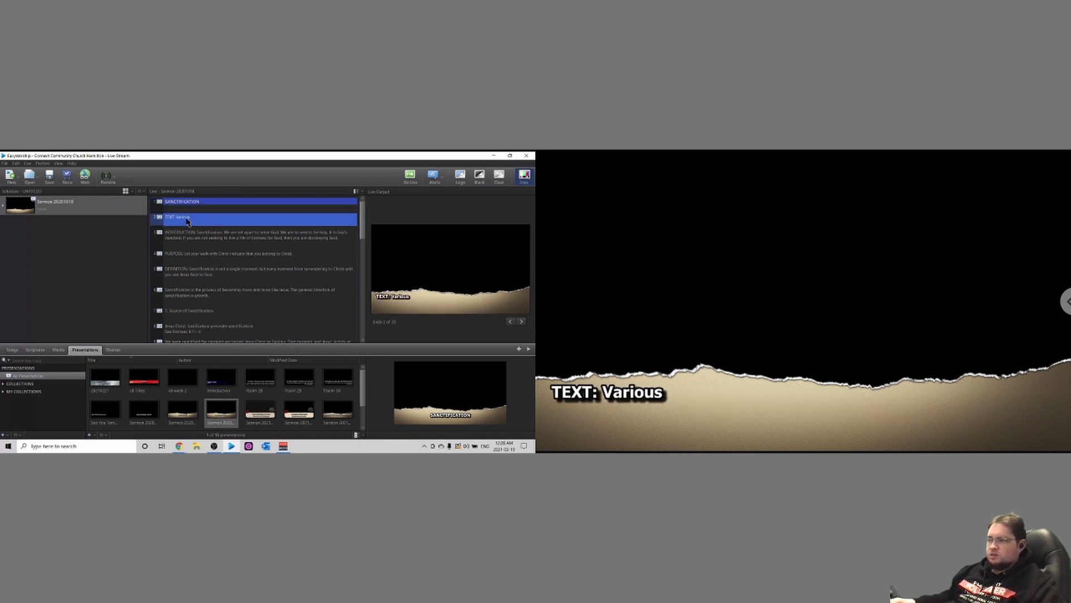
{"action": "left_click", "coordinate": [212, 239]}
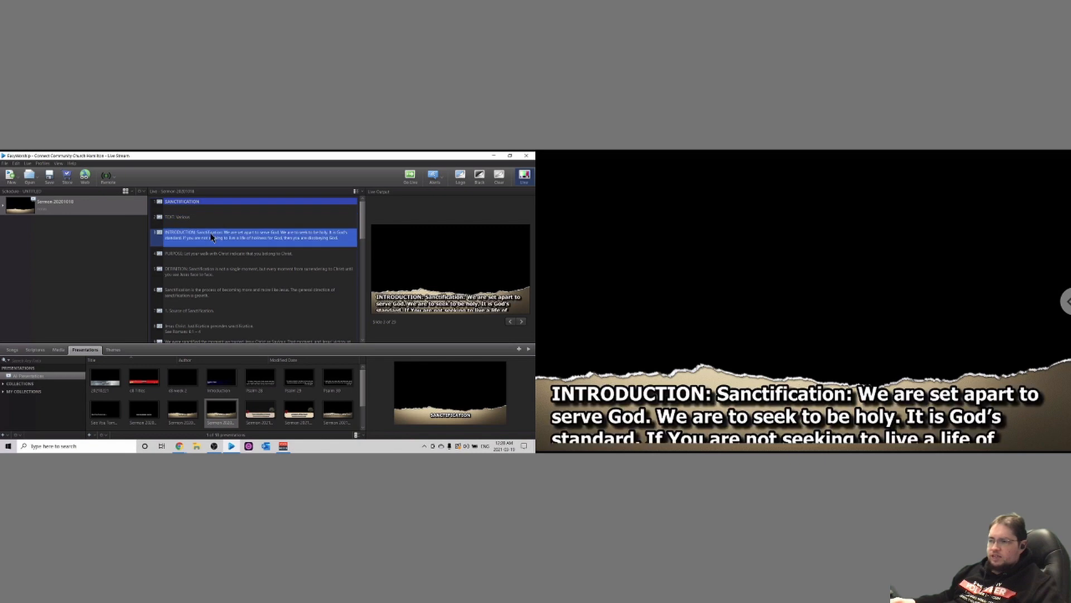
{"action": "left_click", "coordinate": [192, 256]}
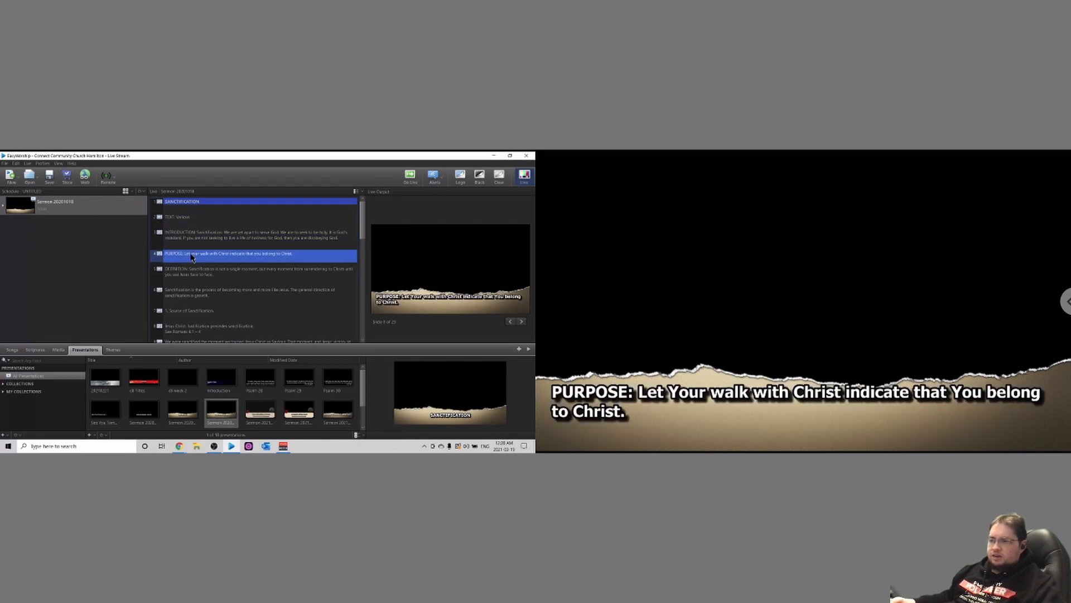
{"action": "left_click", "coordinate": [231, 273]}
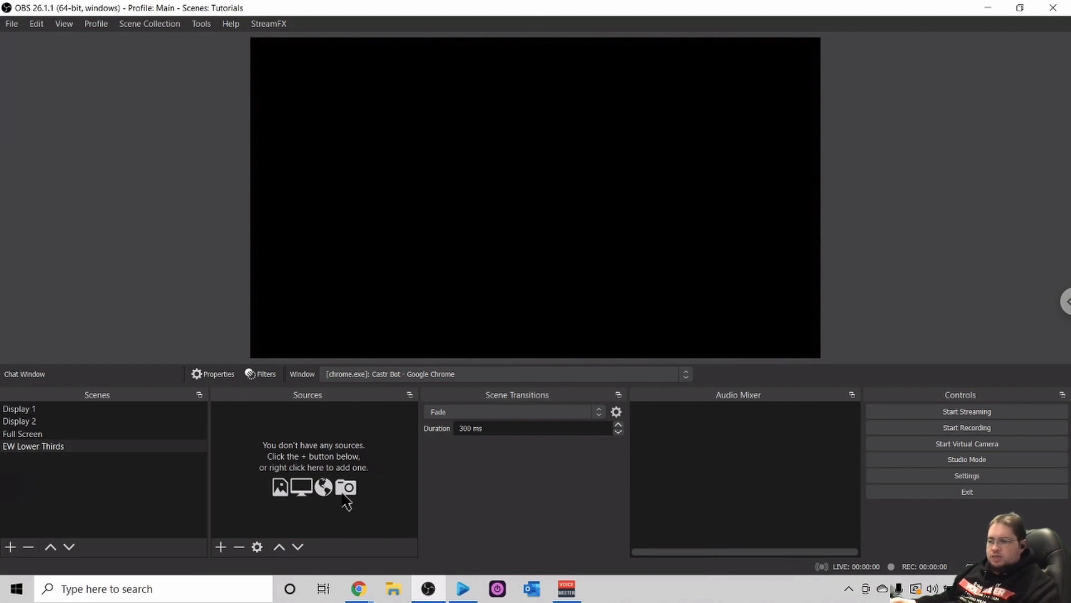
{"action": "left_click", "coordinate": [219, 547]}
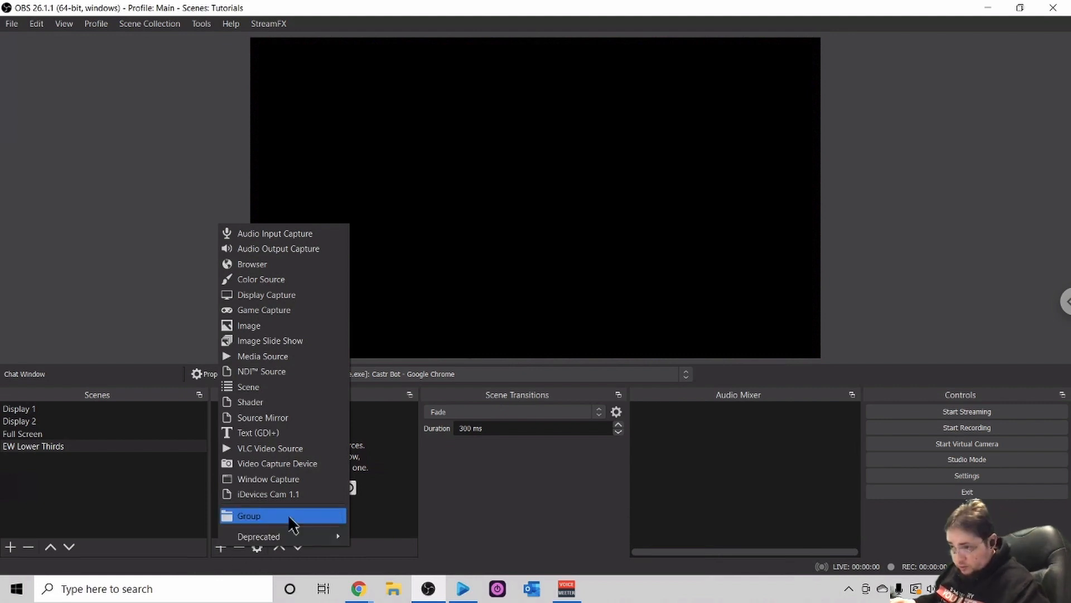
{"action": "left_click", "coordinate": [280, 451]}
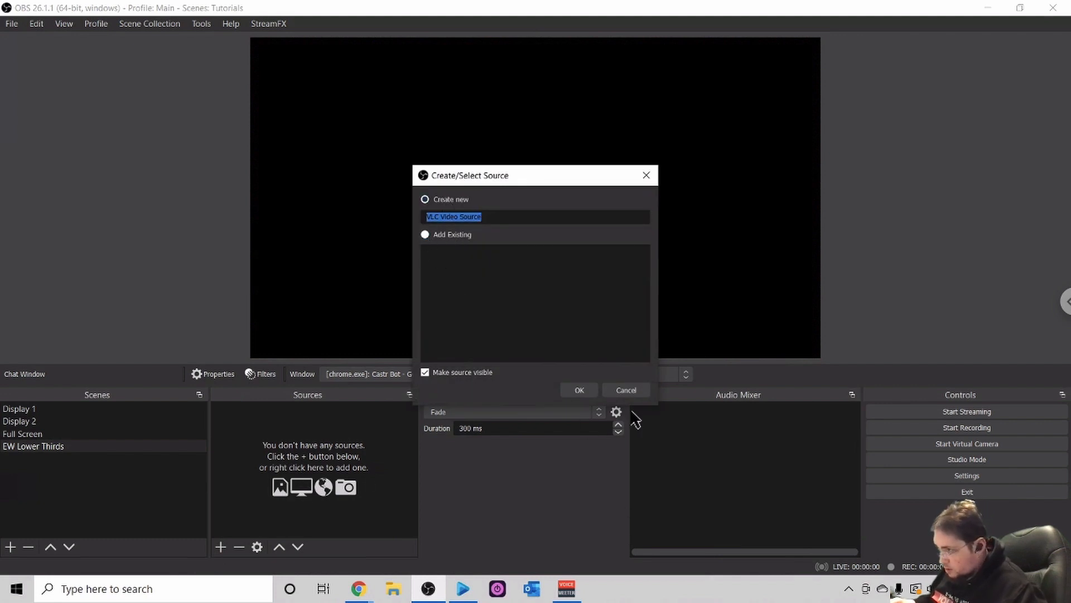
{"action": "left_click", "coordinate": [626, 391]}
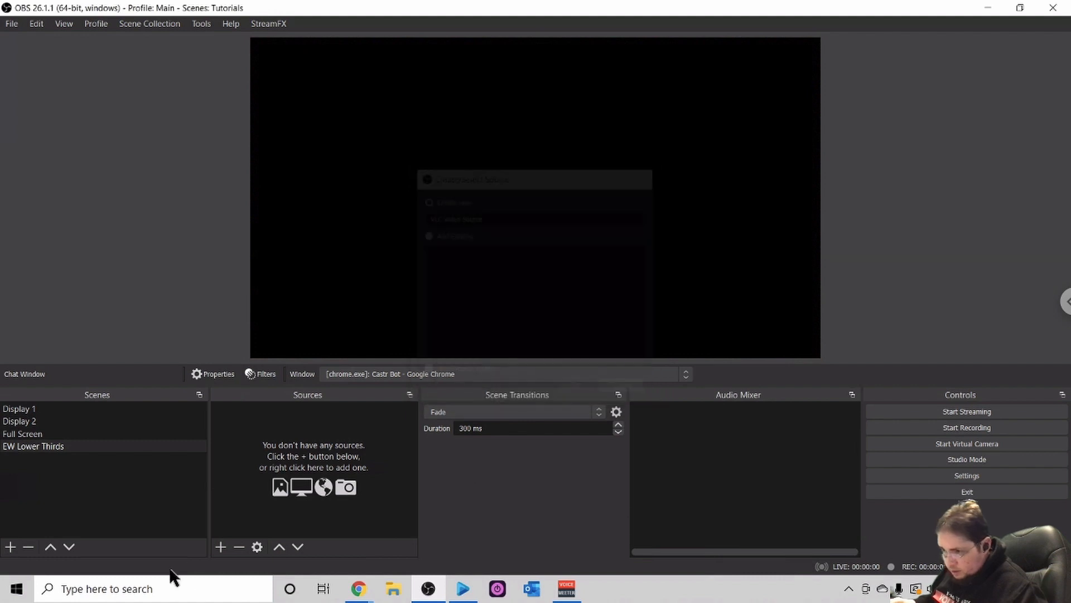
Add the existing Program media source to the EW Lower Thirds scene
{"action": "left_click", "coordinate": [221, 547]}
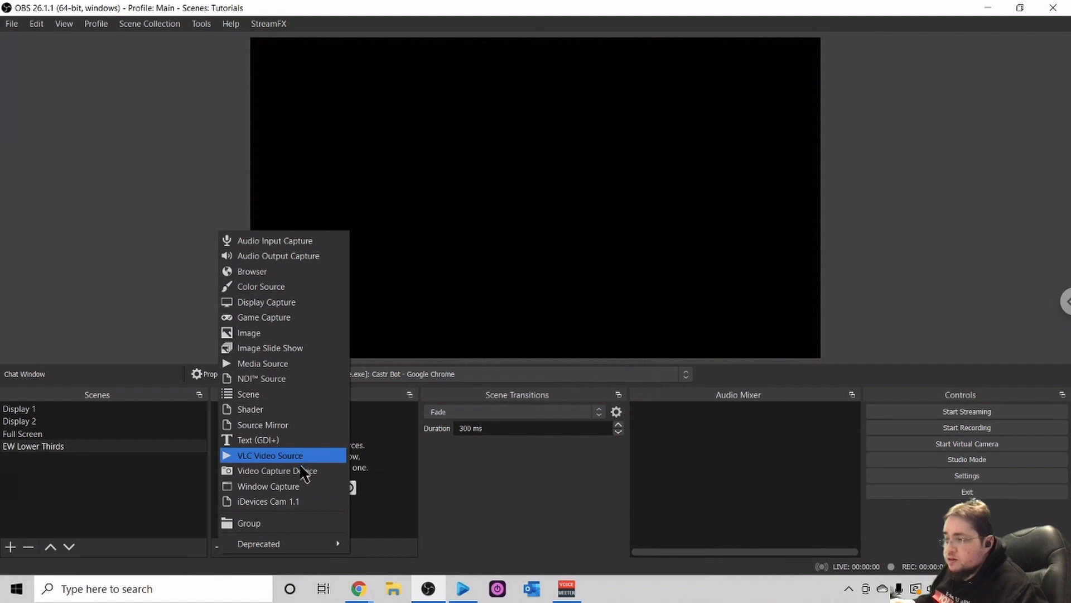
{"action": "left_click", "coordinate": [279, 363]}
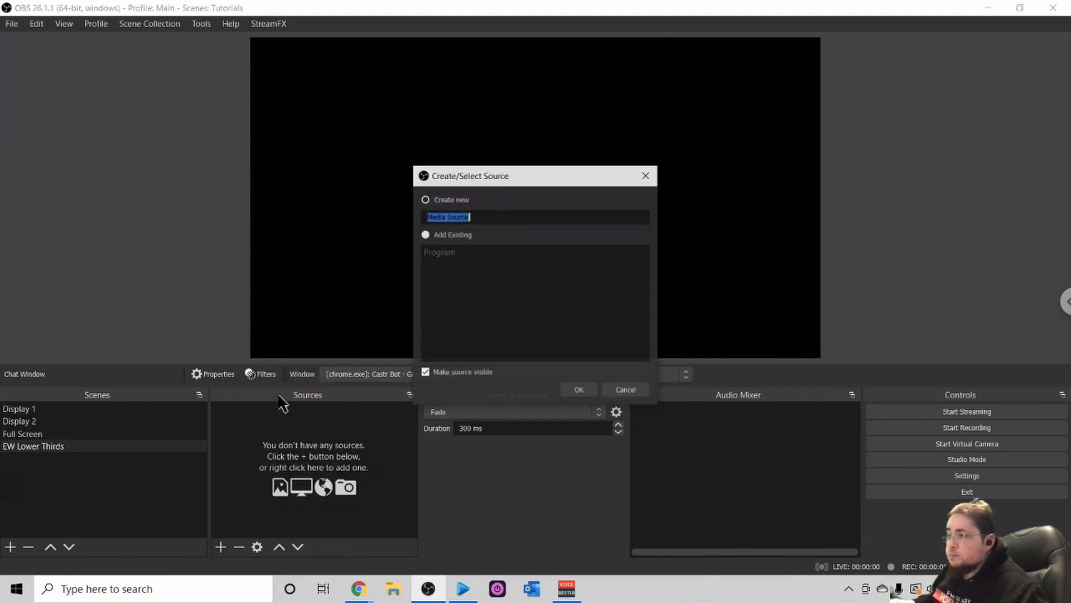
{"action": "left_click", "coordinate": [446, 239]}
{"action": "left_click", "coordinate": [445, 254]}
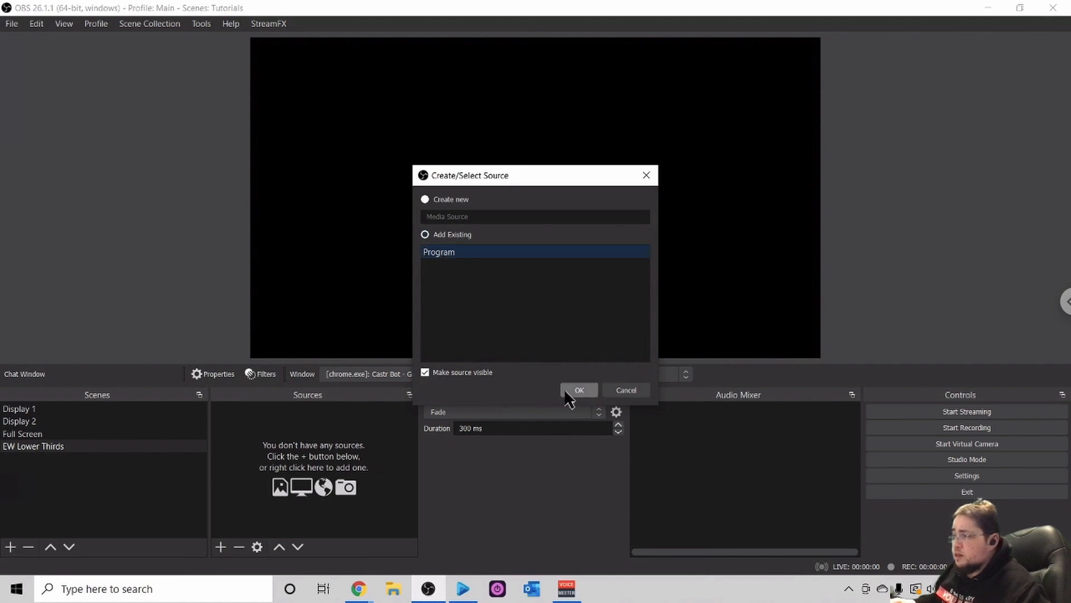
{"action": "left_click", "coordinate": [579, 391]}
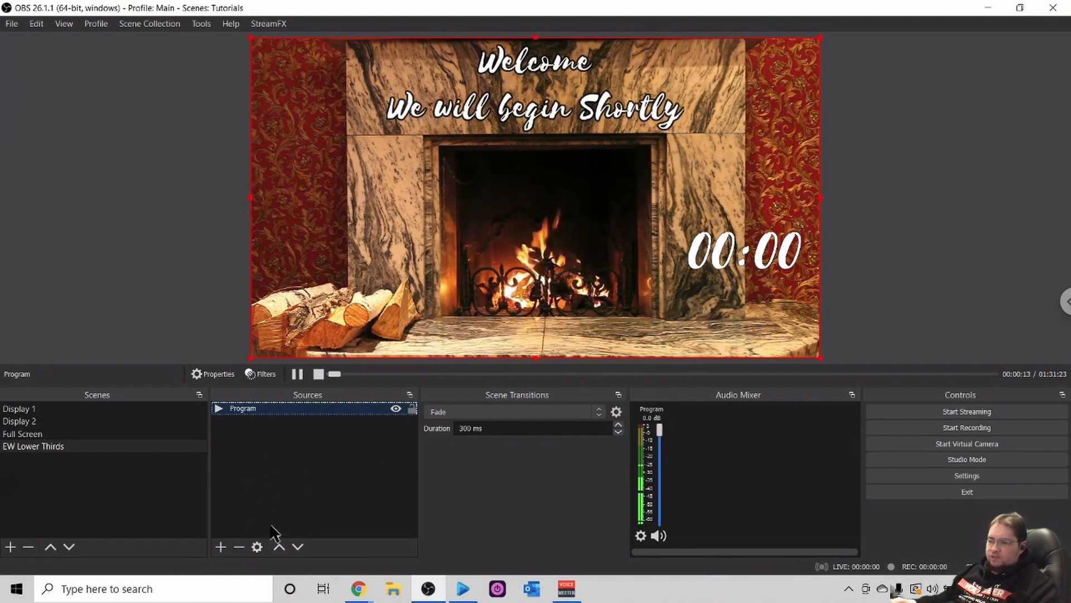
Create a new Display Capture source named EW Lower Thirds Overlay in the EW Lower Thirds scene
{"action": "left_click", "coordinate": [219, 548]}
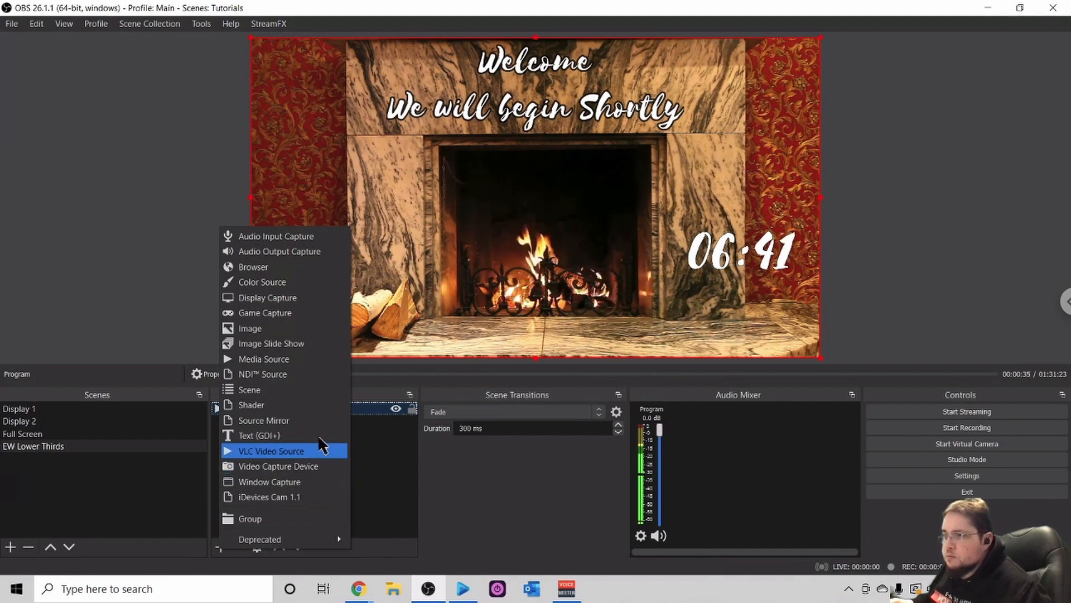
{"action": "left_click", "coordinate": [304, 297]}
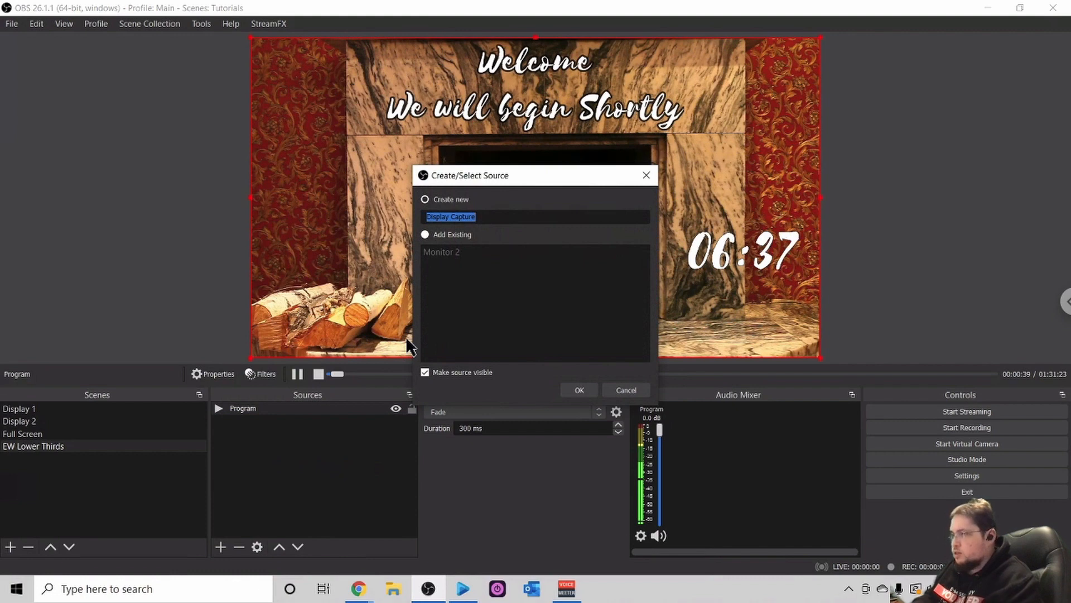
{"action": "type", "text": "E"}
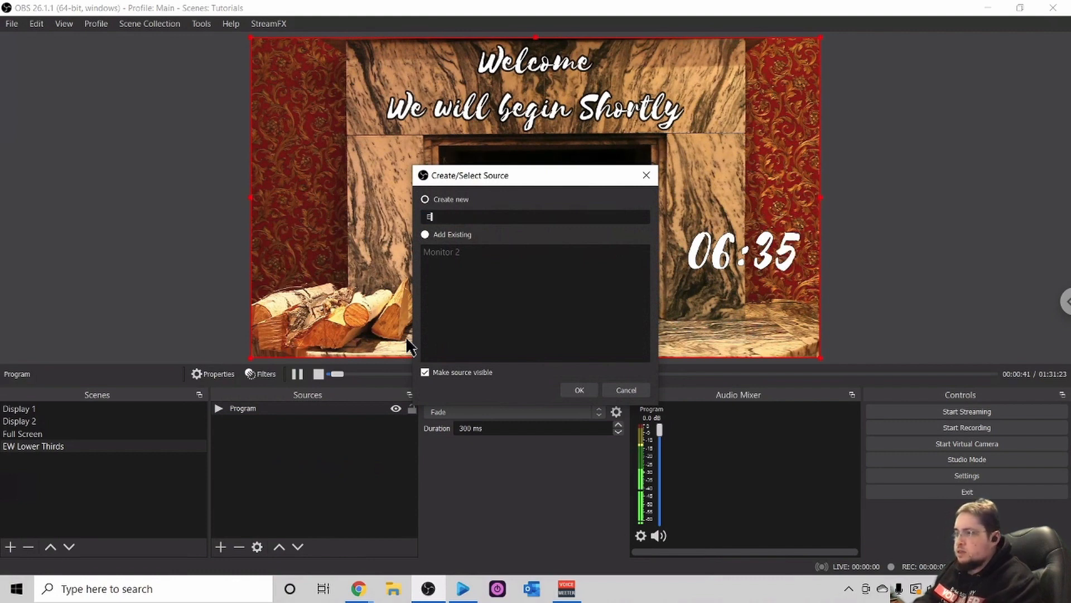
{"action": "type", "text": "W Lower"}
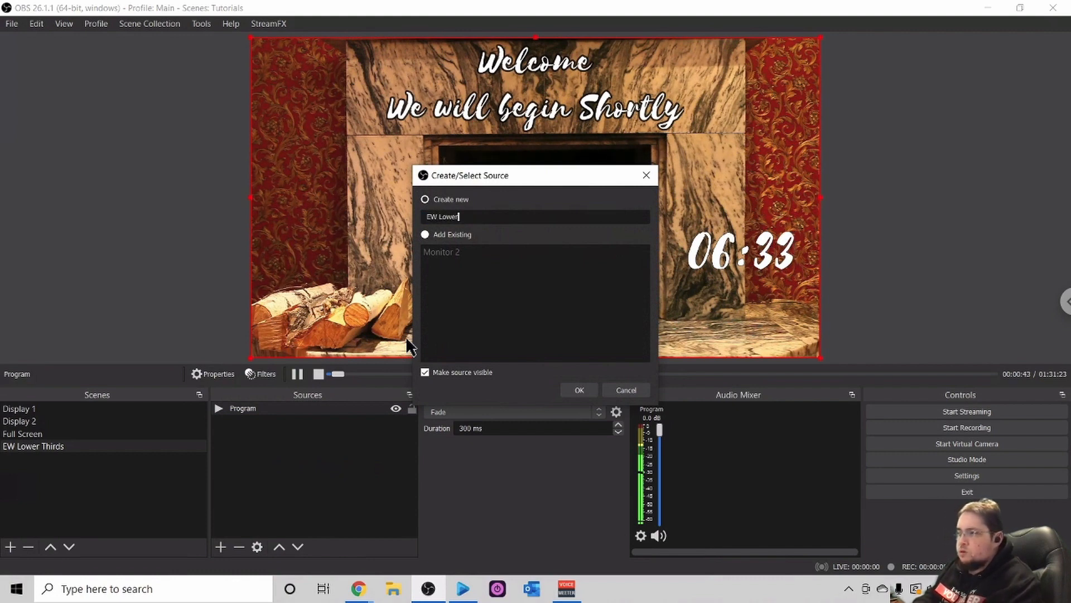
{"action": "type", "text": " Thirds"}
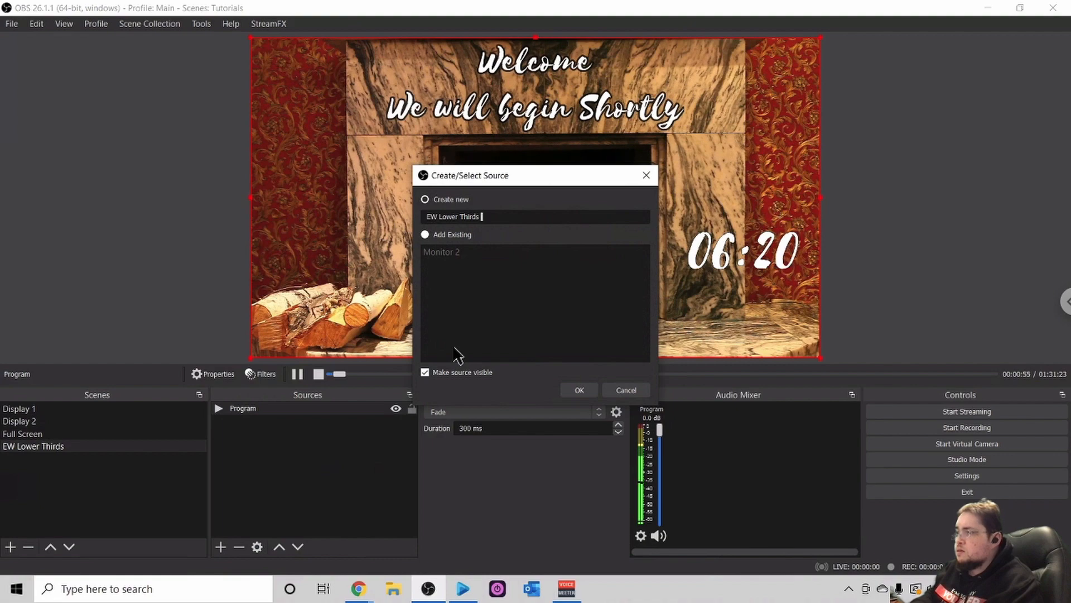
{"action": "type", "text": "Overla"}
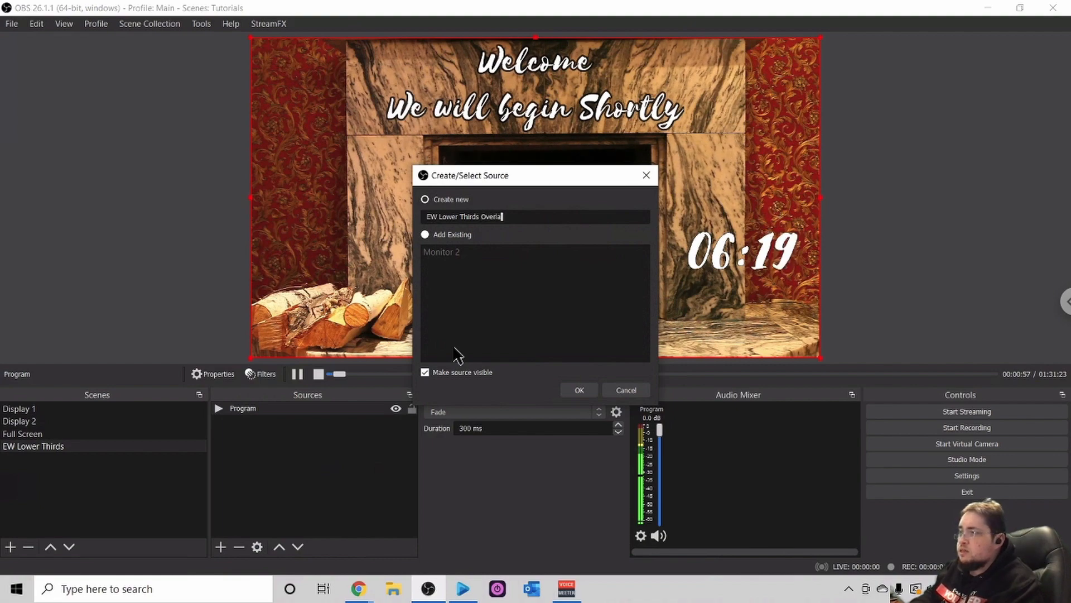
{"action": "type", "text": "y"}
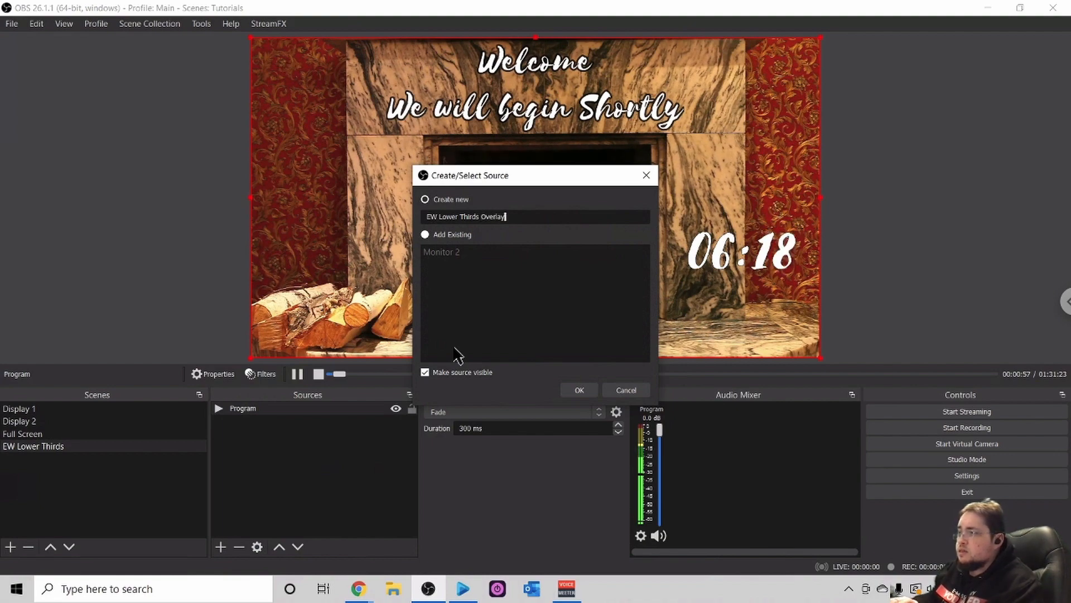
{"action": "left_click", "coordinate": [577, 390]}
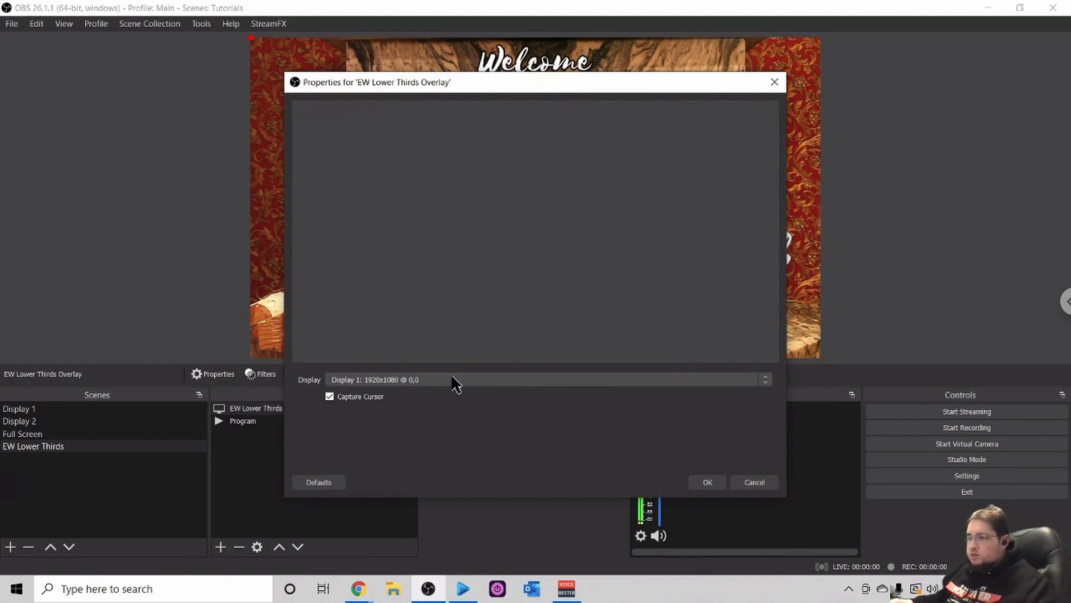
Set the overlay source to capture Display 2 (1920x1080 @ 1920,-8) and confirm its properties
{"action": "left_click", "coordinate": [463, 382]}
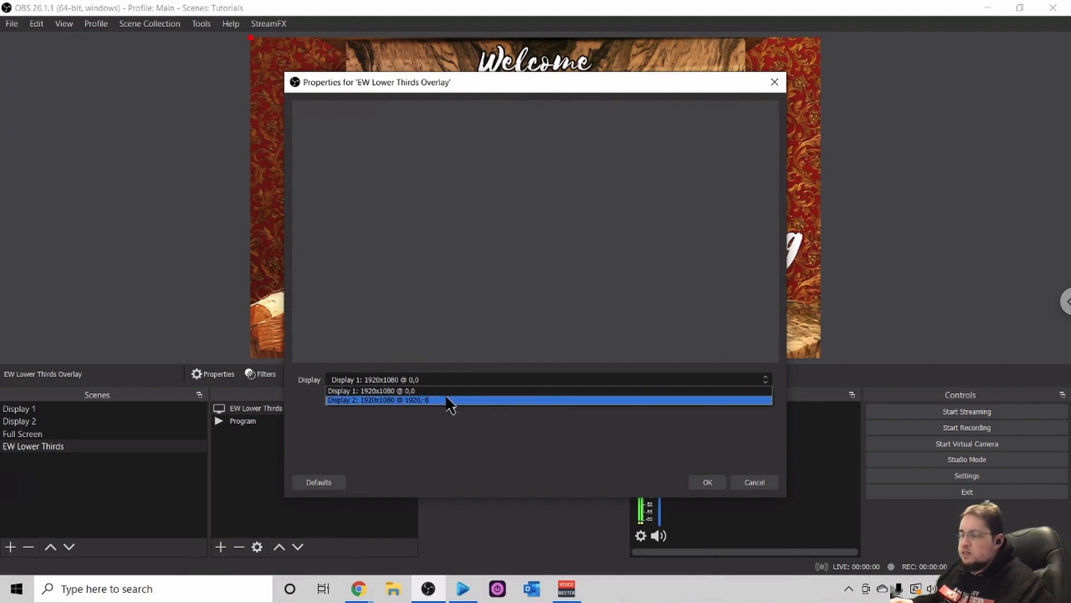
{"action": "left_click", "coordinate": [450, 400]}
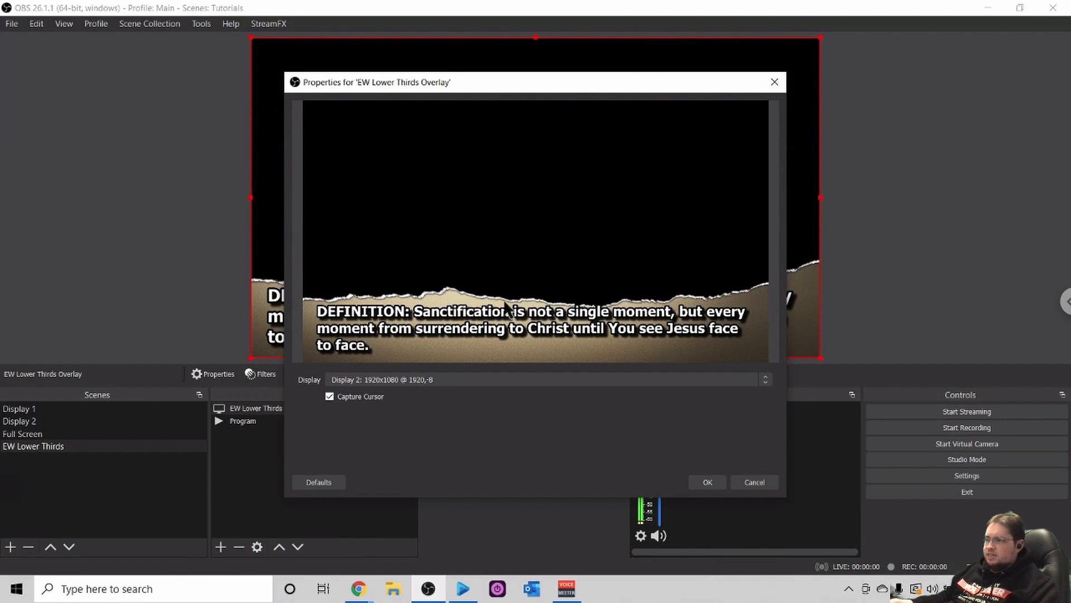
{"action": "left_click", "coordinate": [707, 483]}
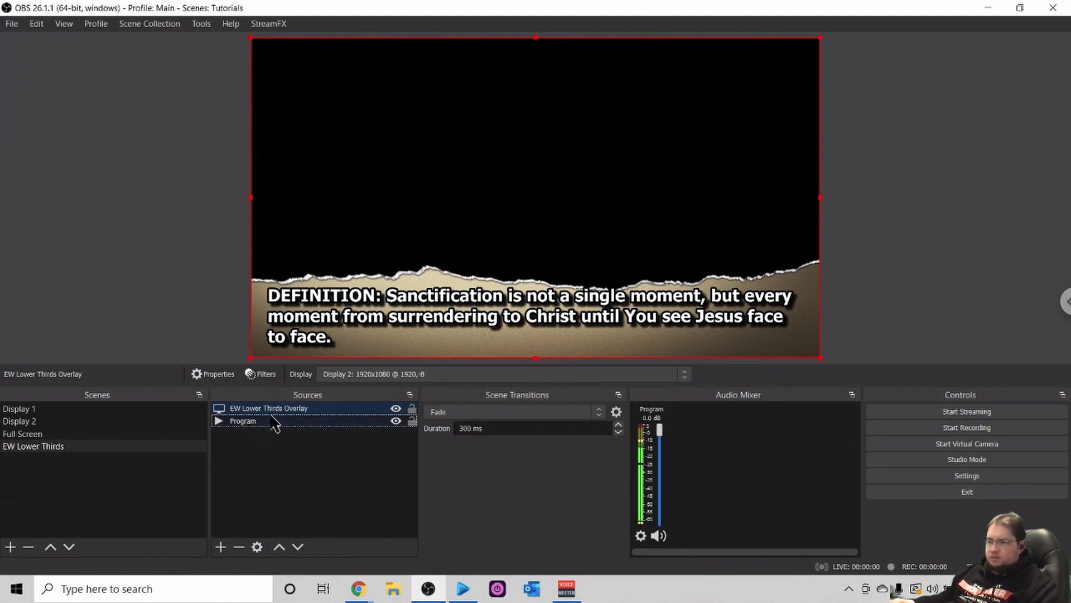
Add a Color Key effect filter named Black to the EW Lower Thirds Overlay source
{"action": "right_click", "coordinate": [287, 412]}
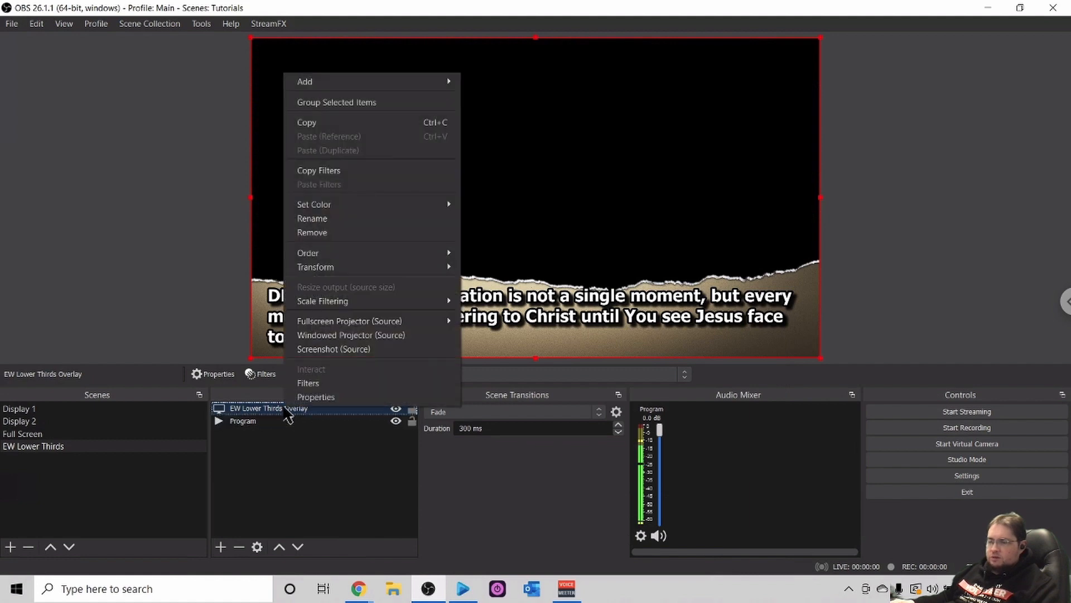
{"action": "left_click", "coordinate": [312, 383]}
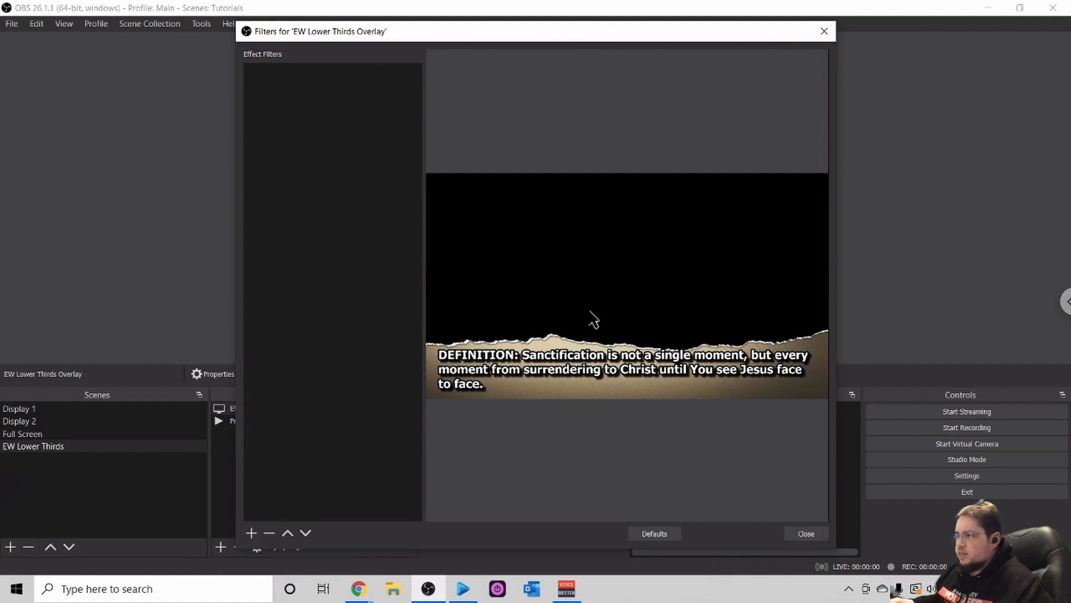
{"action": "left_click", "coordinate": [251, 533]}
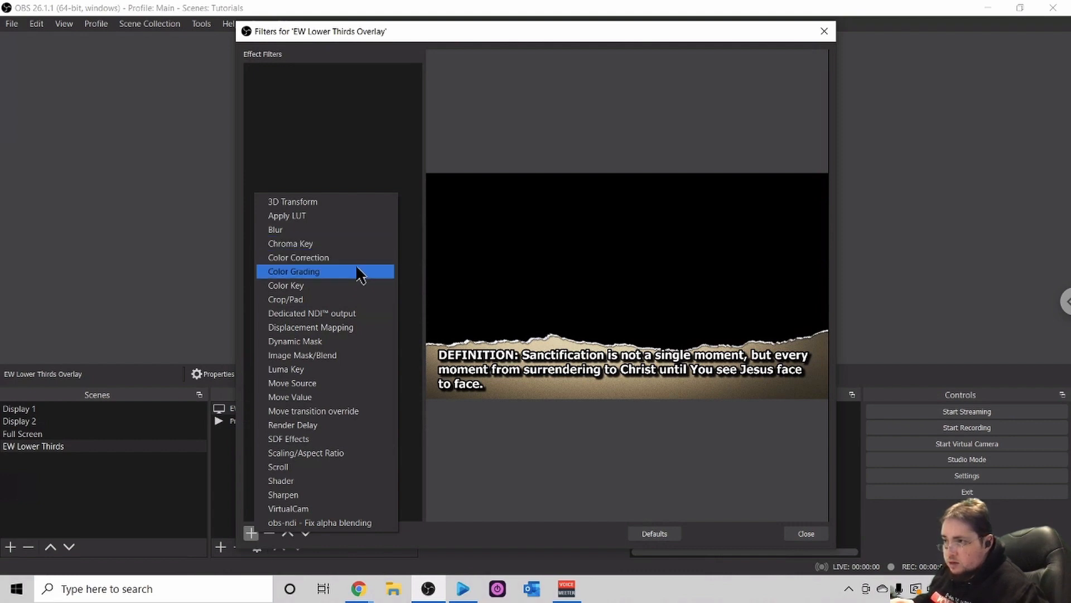
{"action": "left_click", "coordinate": [352, 286]}
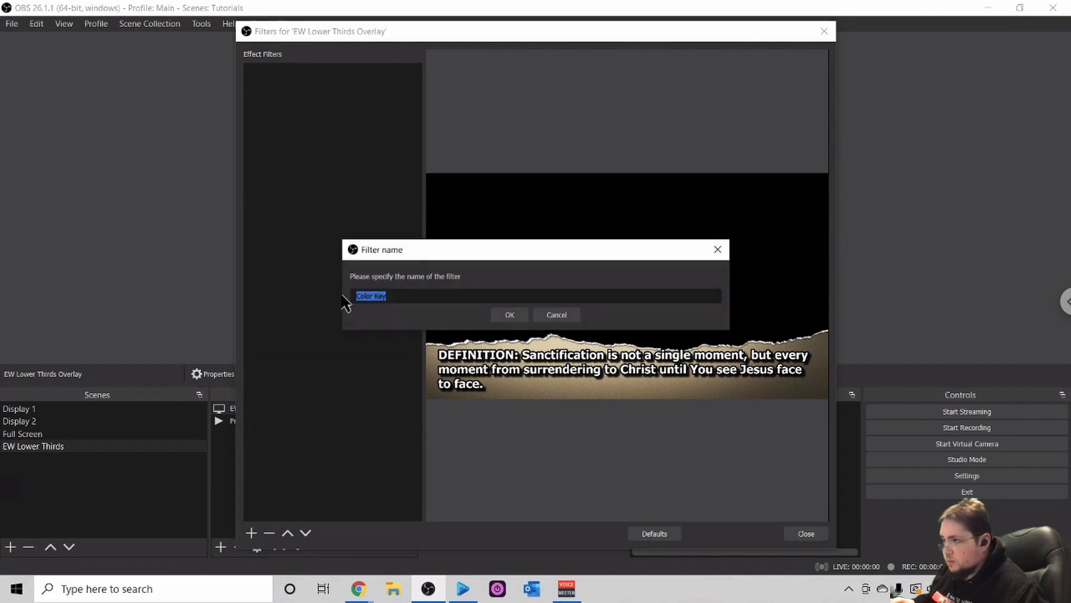
{"action": "type", "text": "B"}
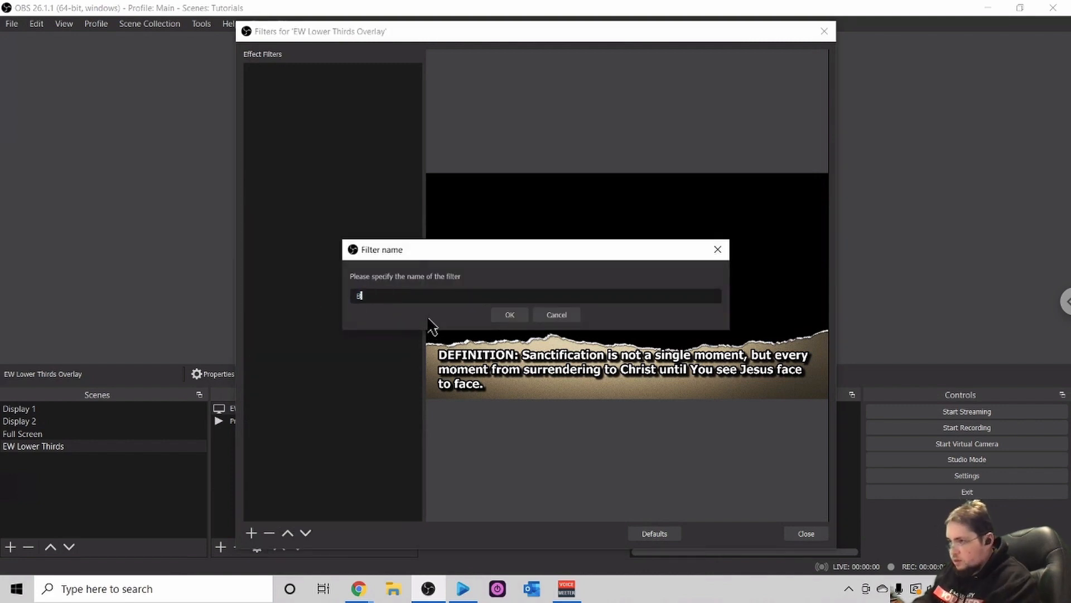
{"action": "type", "text": "lack"}
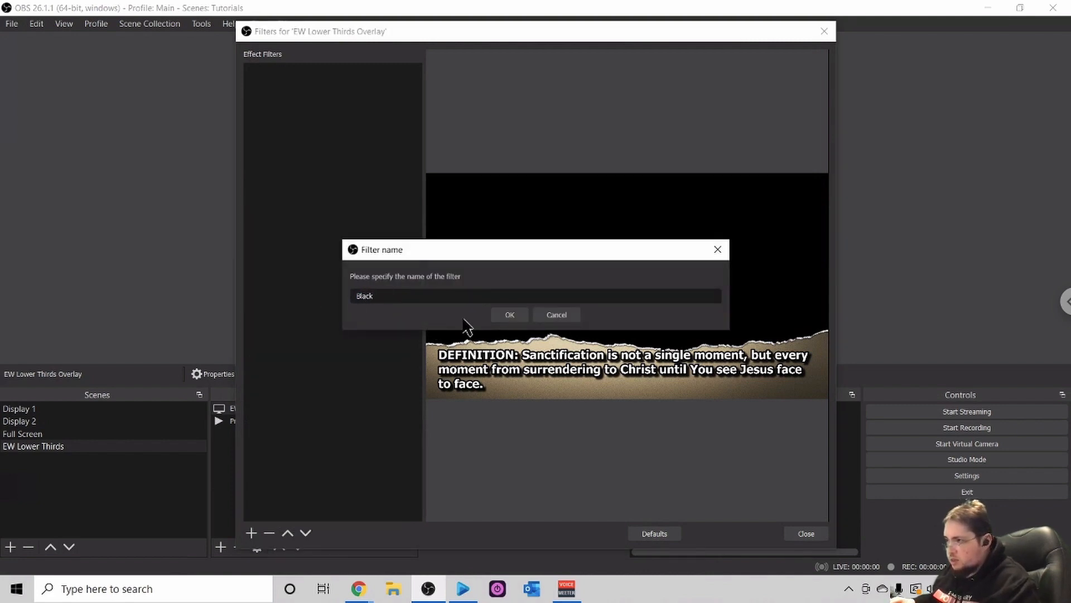
{"action": "left_click", "coordinate": [509, 314]}
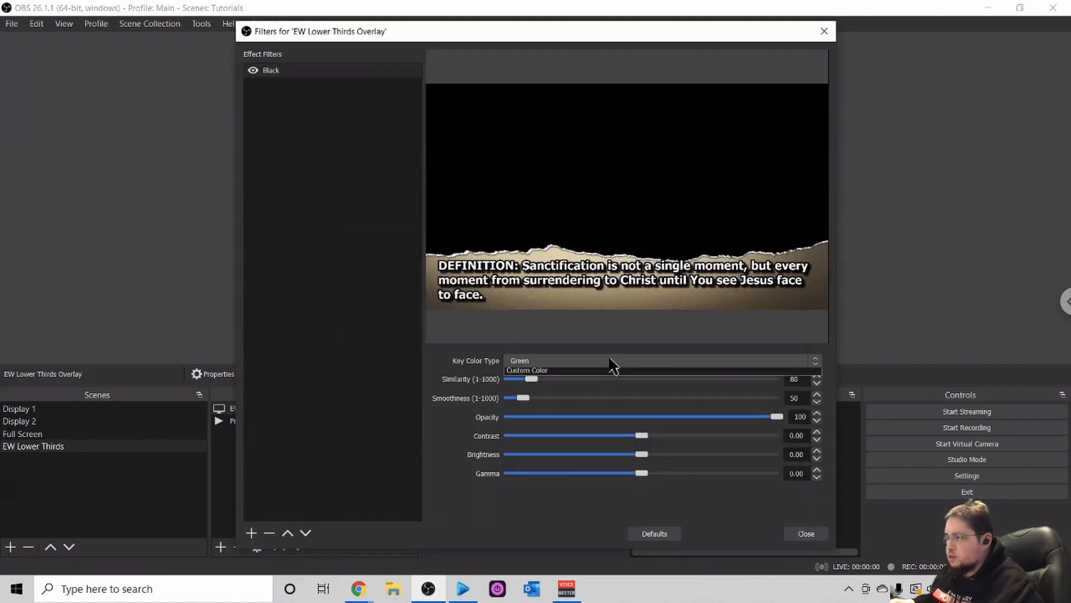
Set the Black filter's key color to custom black (#000000), close the filters and deselect the overlay source
{"action": "left_click", "coordinate": [609, 363]}
{"action": "left_click", "coordinate": [587, 409]}
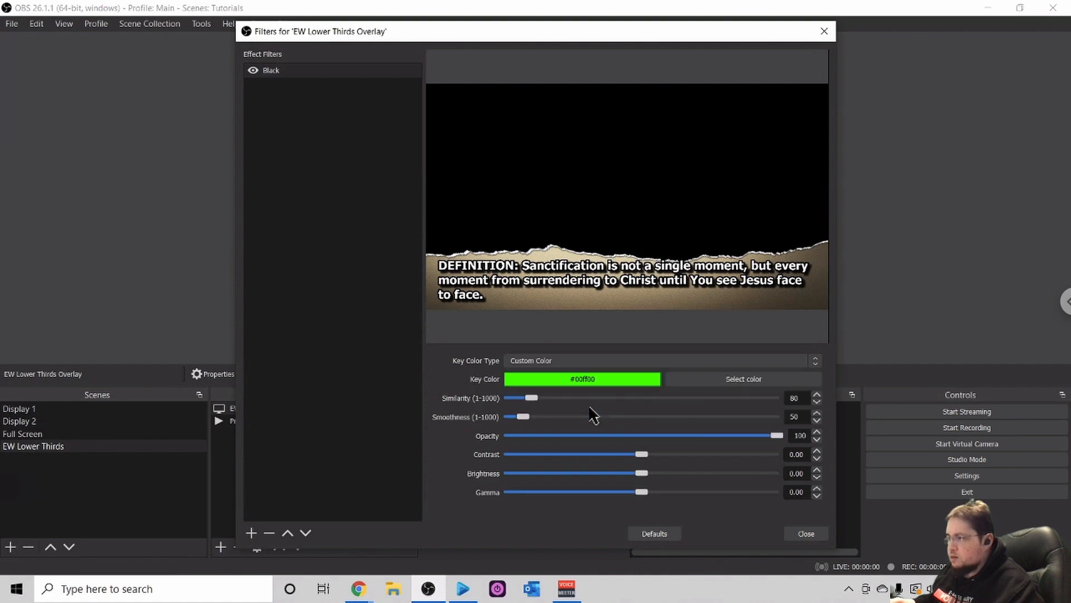
{"action": "left_click", "coordinate": [722, 380]}
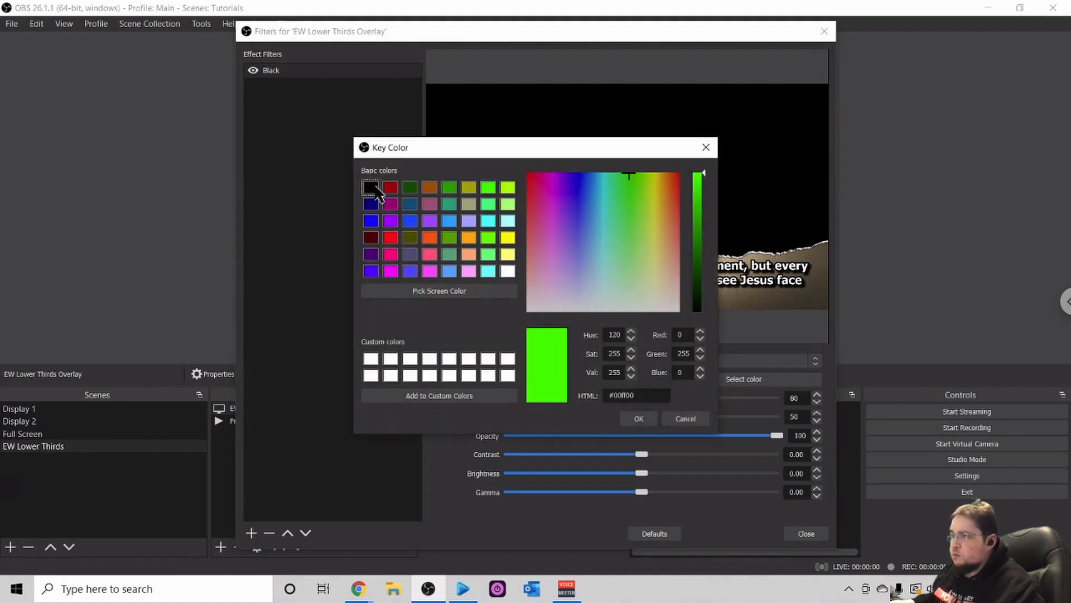
{"action": "left_click", "coordinate": [373, 188]}
{"action": "left_click", "coordinate": [639, 419]}
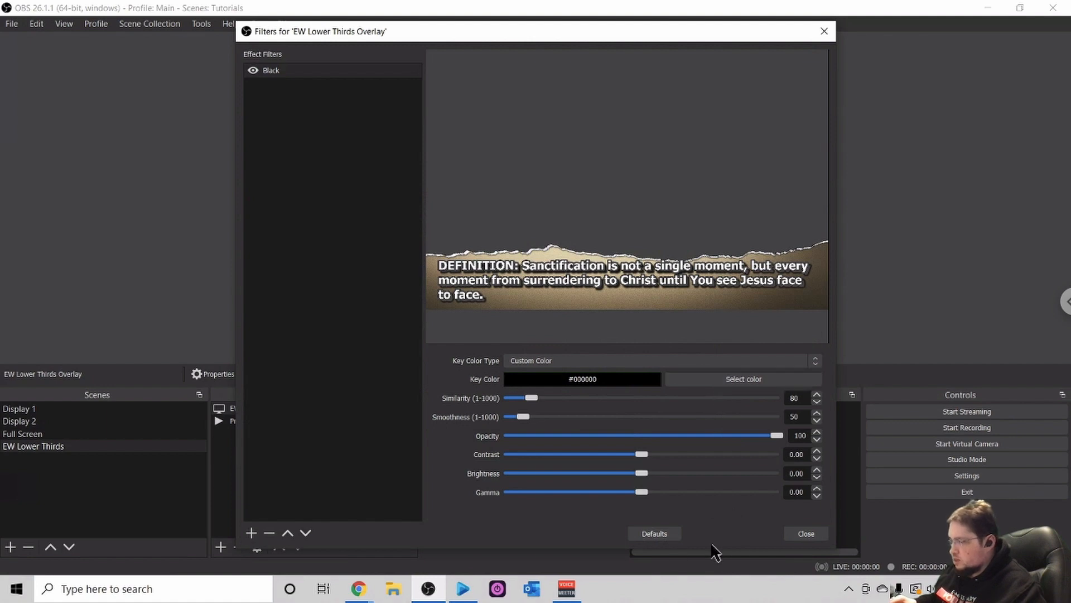
{"action": "left_click", "coordinate": [807, 534]}
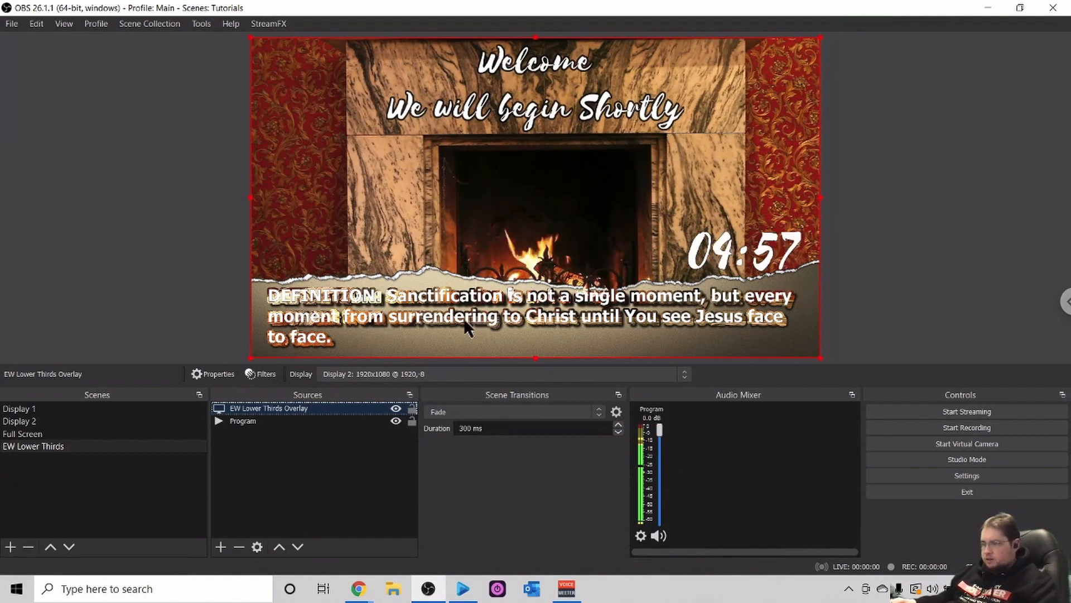
{"action": "left_click", "coordinate": [170, 226]}
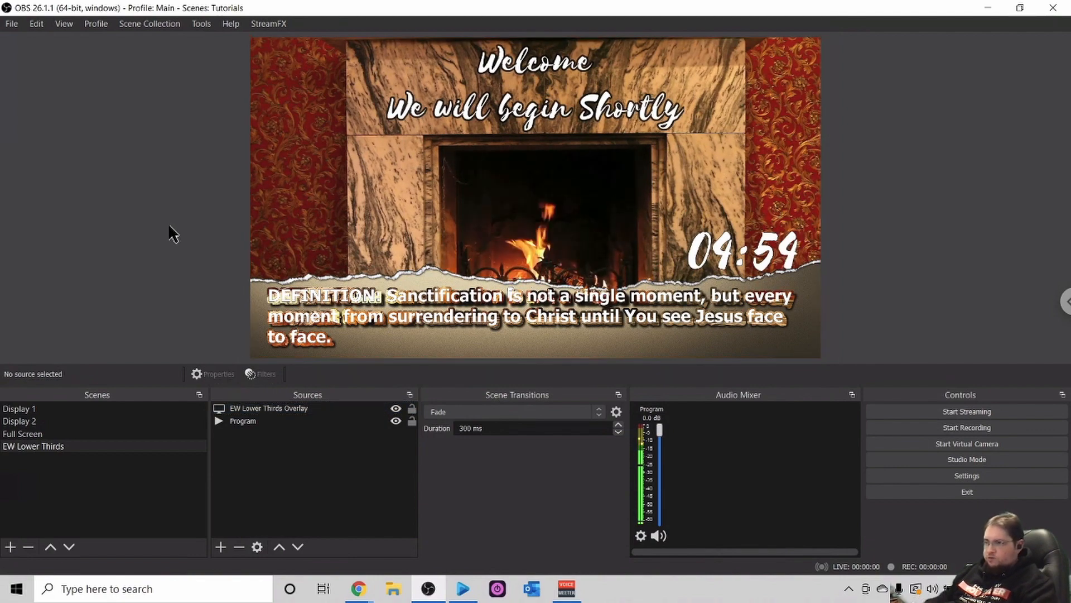
Shrink the OBS window and arrange it side by side with EasyWorship, with OBS in front
{"action": "key", "text": "super+Down"}
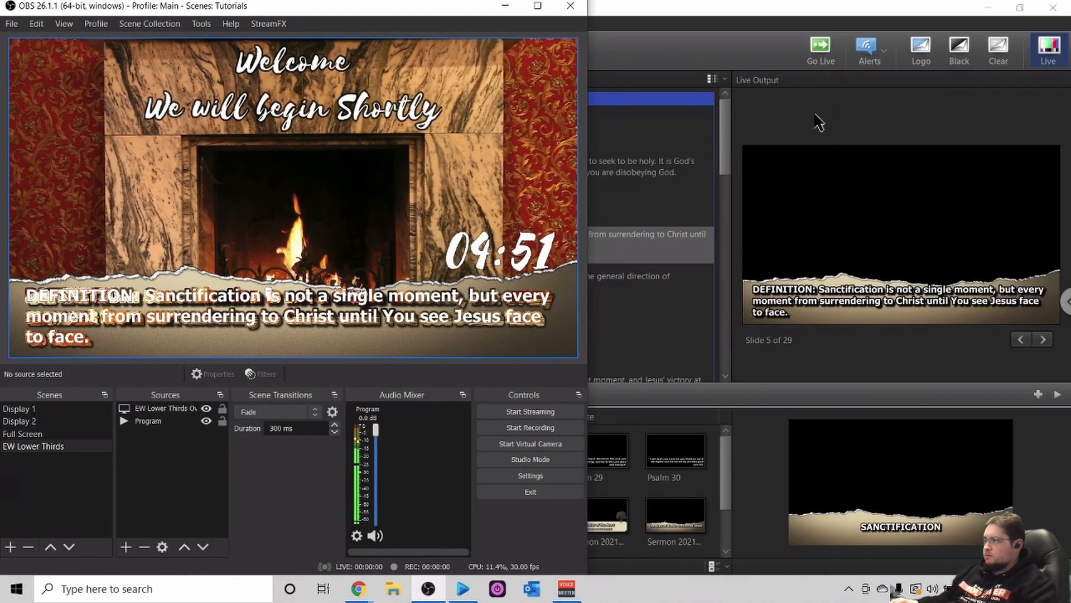
{"action": "left_click", "coordinate": [868, 106]}
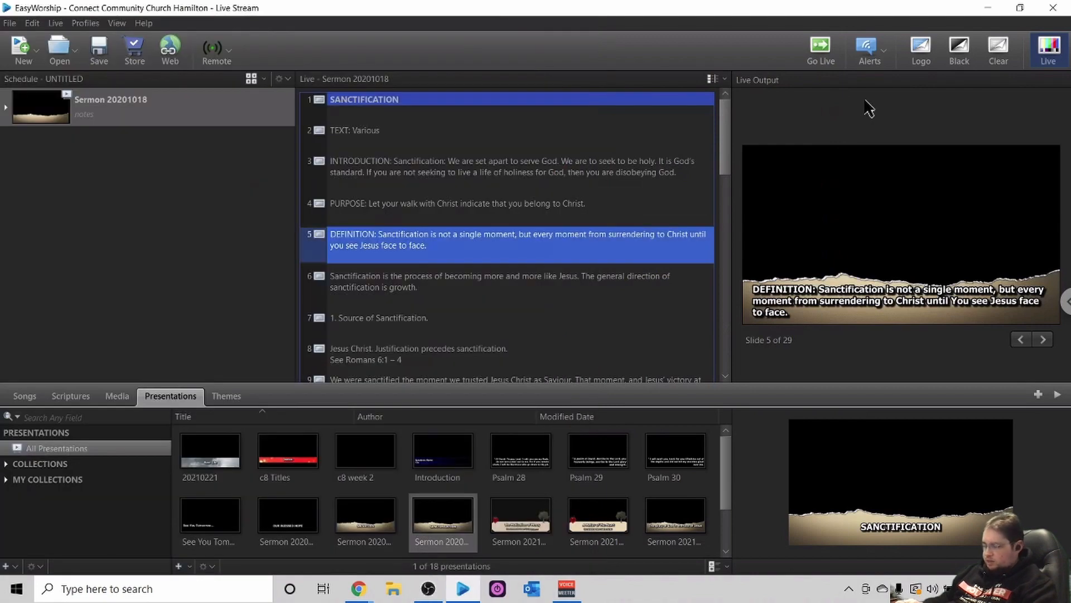
{"action": "key", "text": "super+Right"}
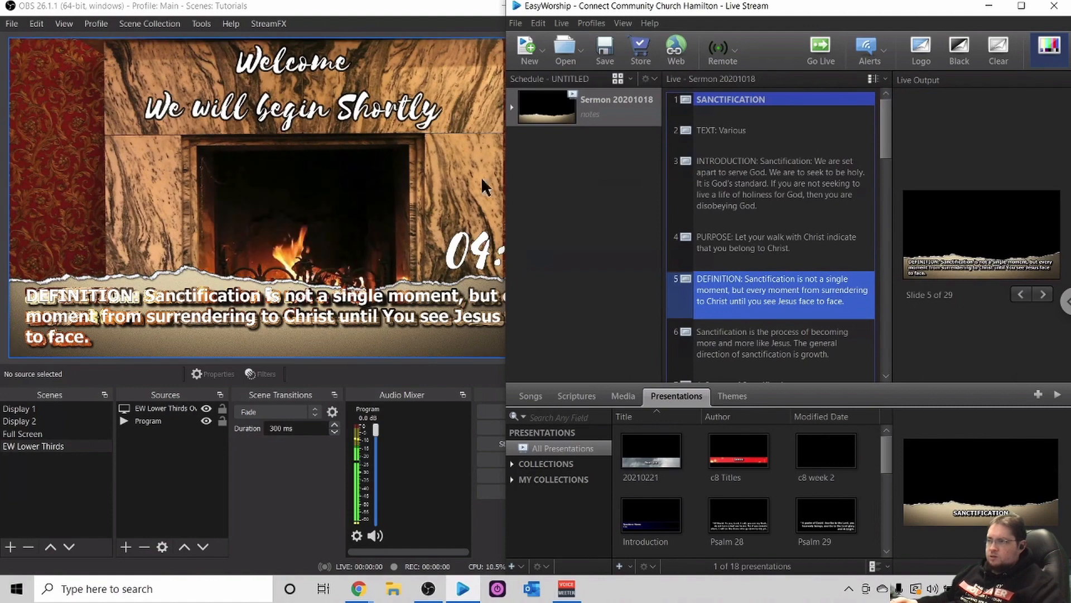
{"action": "left_click", "coordinate": [406, 25]}
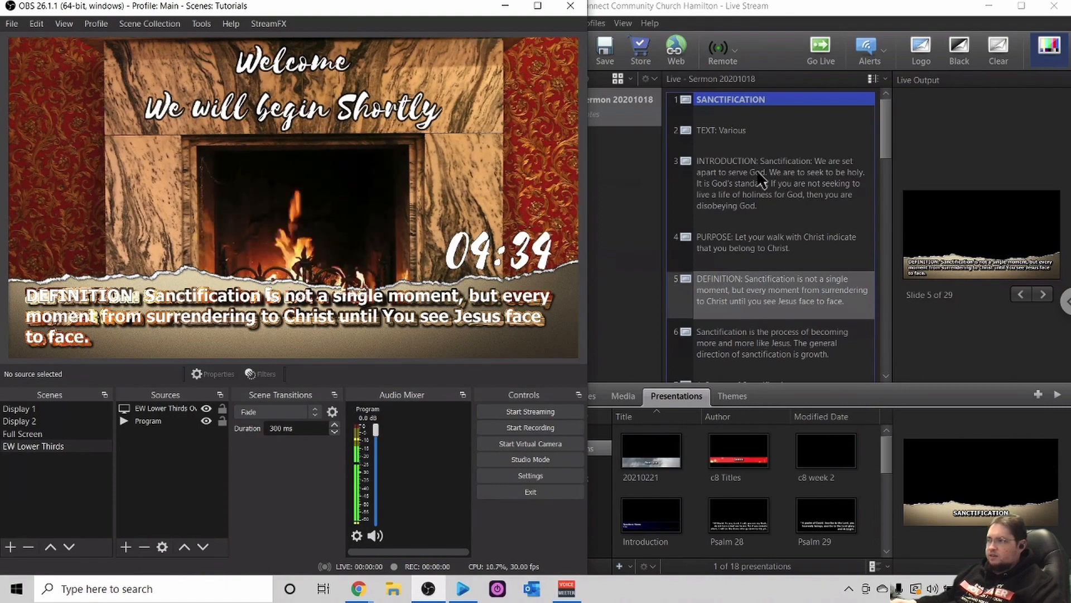
Switch to EasyWorship and alternate the live sermon between slides 4, 5 and 6 to test the OBS overlay, ending on slide 6
{"action": "left_click", "coordinate": [748, 243]}
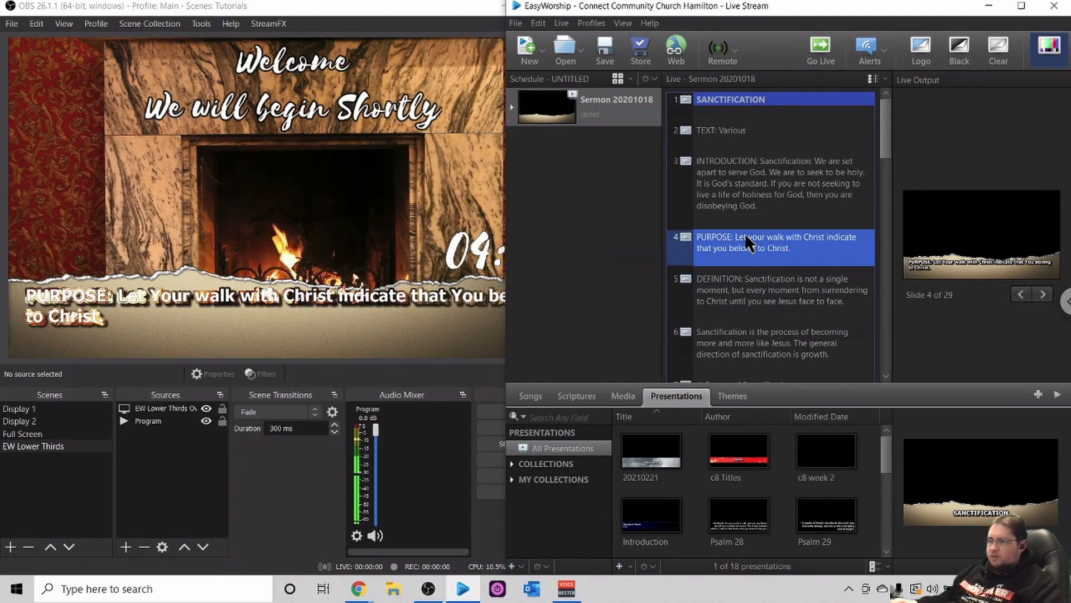
{"action": "left_click", "coordinate": [746, 289]}
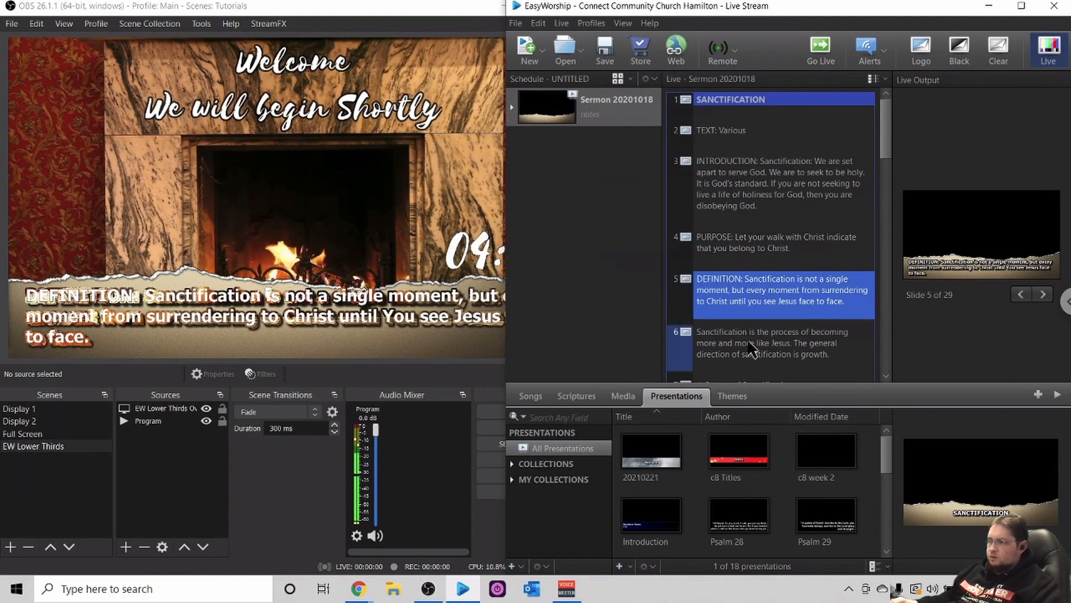
{"action": "left_click", "coordinate": [754, 343]}
{"action": "left_click", "coordinate": [759, 289]}
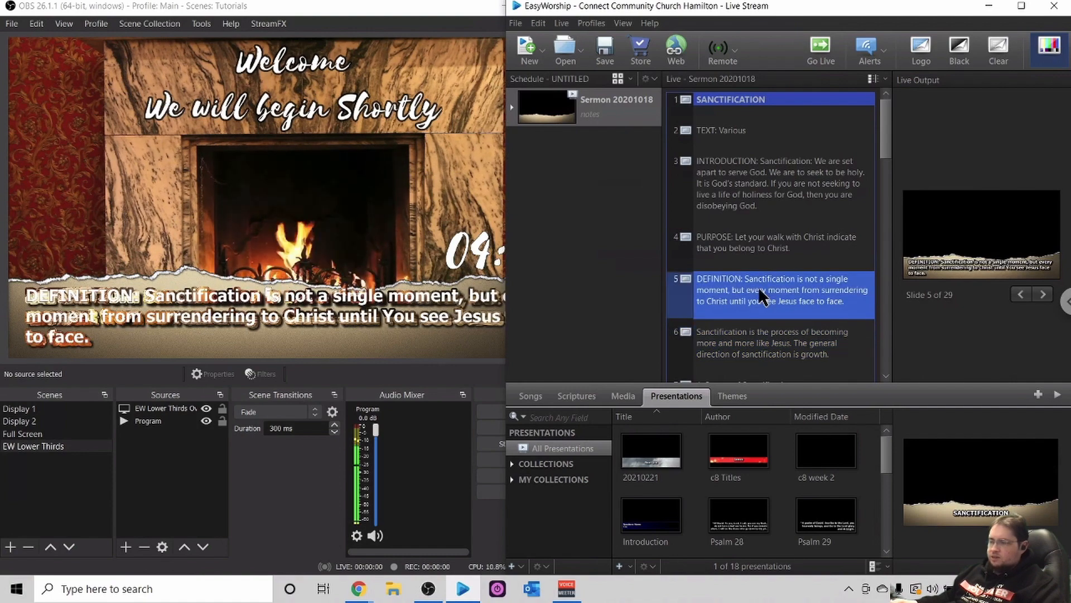
{"action": "left_click", "coordinate": [773, 254]}
{"action": "left_click", "coordinate": [746, 340]}
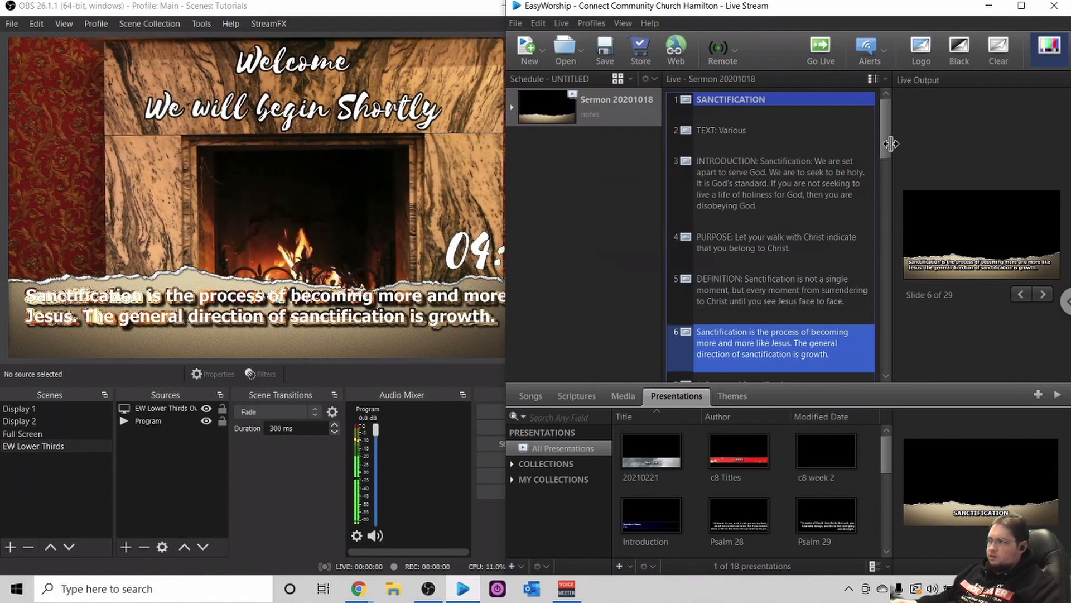
Send sermon slides 9 through 13 live one after another to test longer text in the OBS lower third overlay
{"action": "left_click_drag", "start_coordinate": [887, 139], "coordinate": [887, 213]}
{"action": "left_click", "coordinate": [747, 144]}
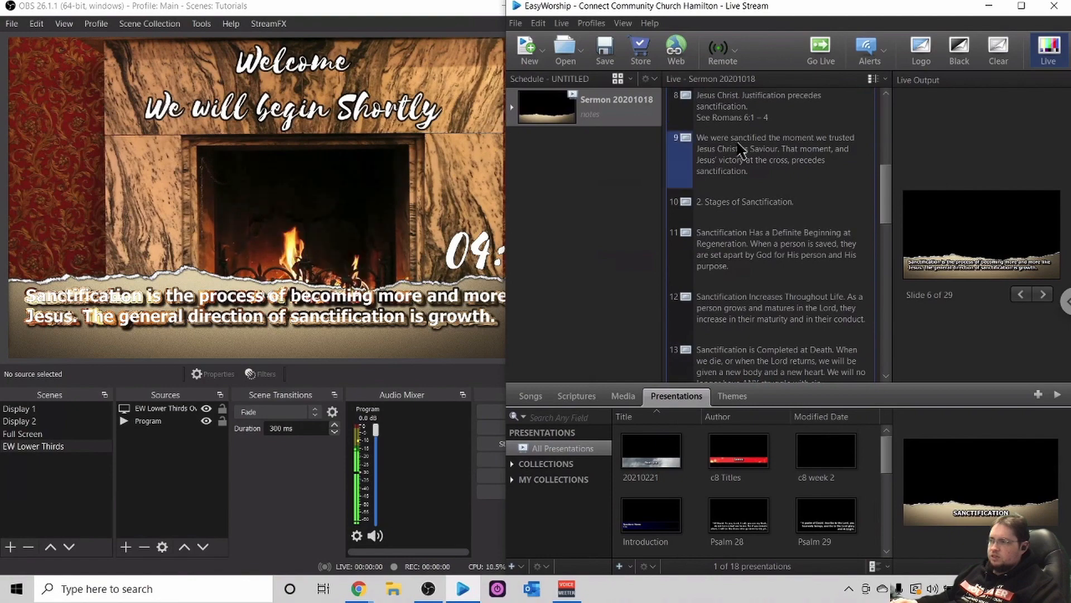
{"action": "left_click", "coordinate": [718, 205]}
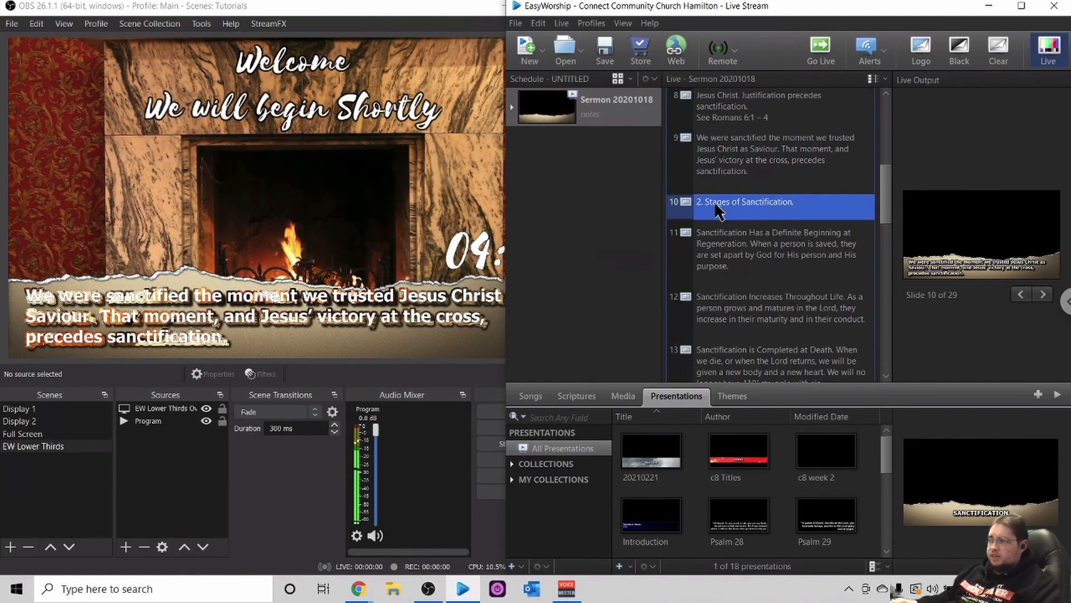
{"action": "left_click", "coordinate": [740, 244]}
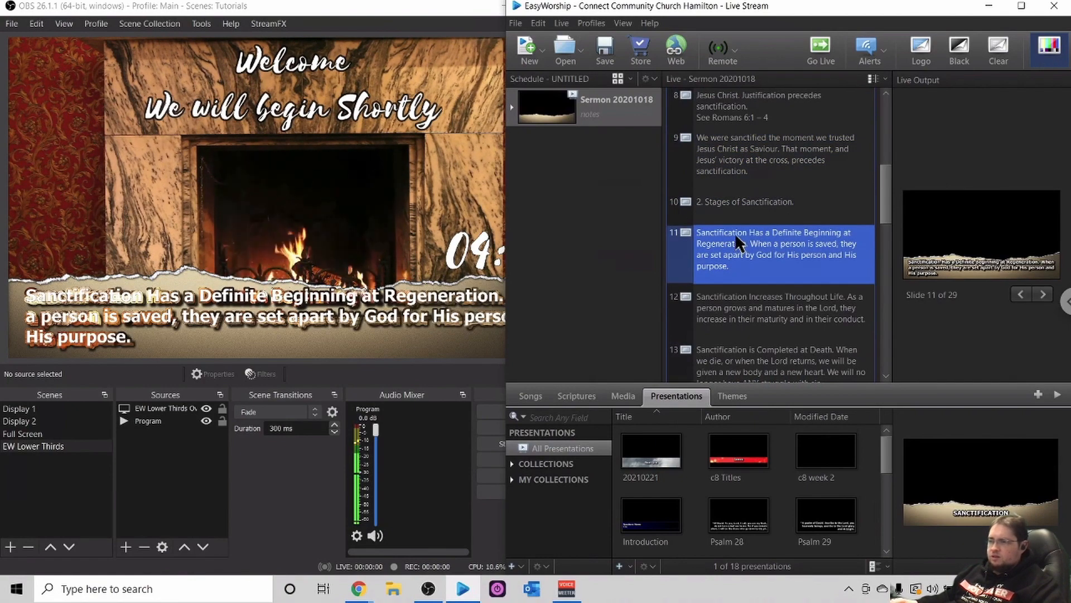
{"action": "left_click", "coordinate": [749, 309]}
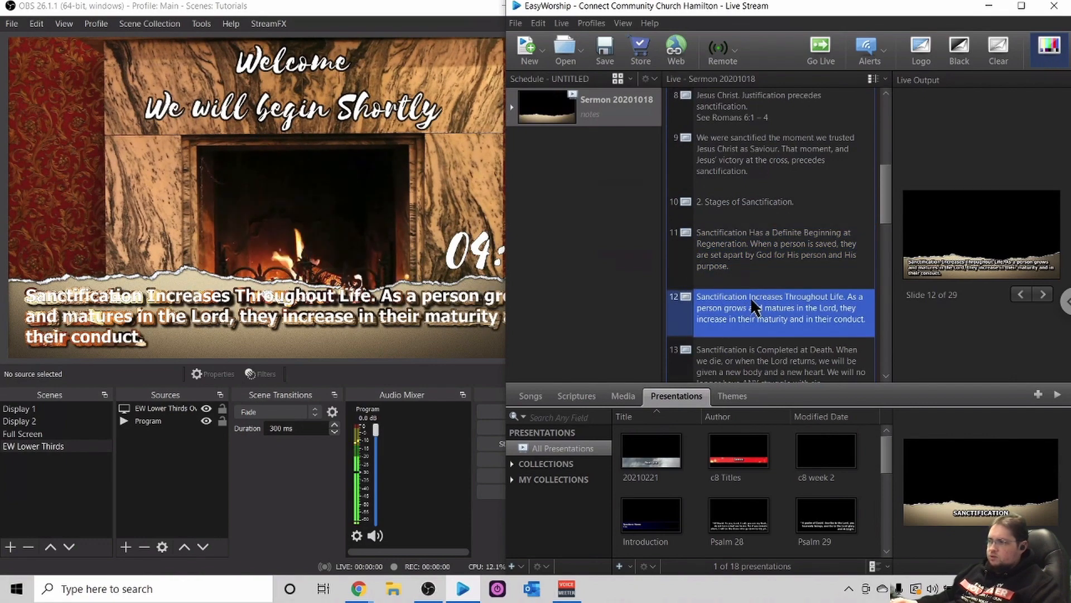
{"action": "left_click", "coordinate": [748, 351]}
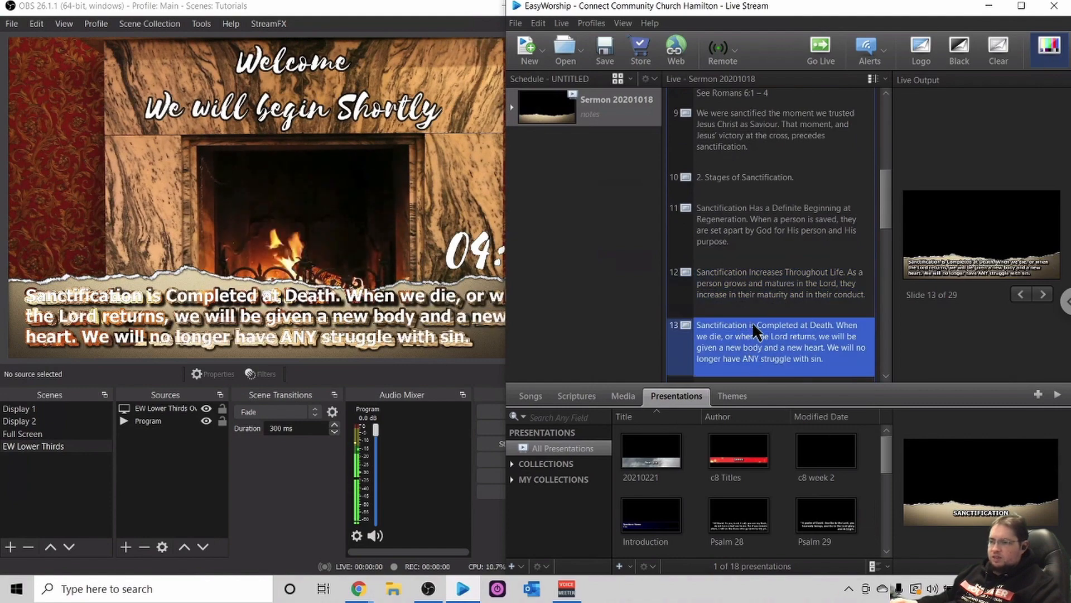
Return the live sermon to slide 12 and then slide 9, and switch to OBS with the EW Lower Thirds Overlay source selected
{"action": "left_click", "coordinate": [737, 280]}
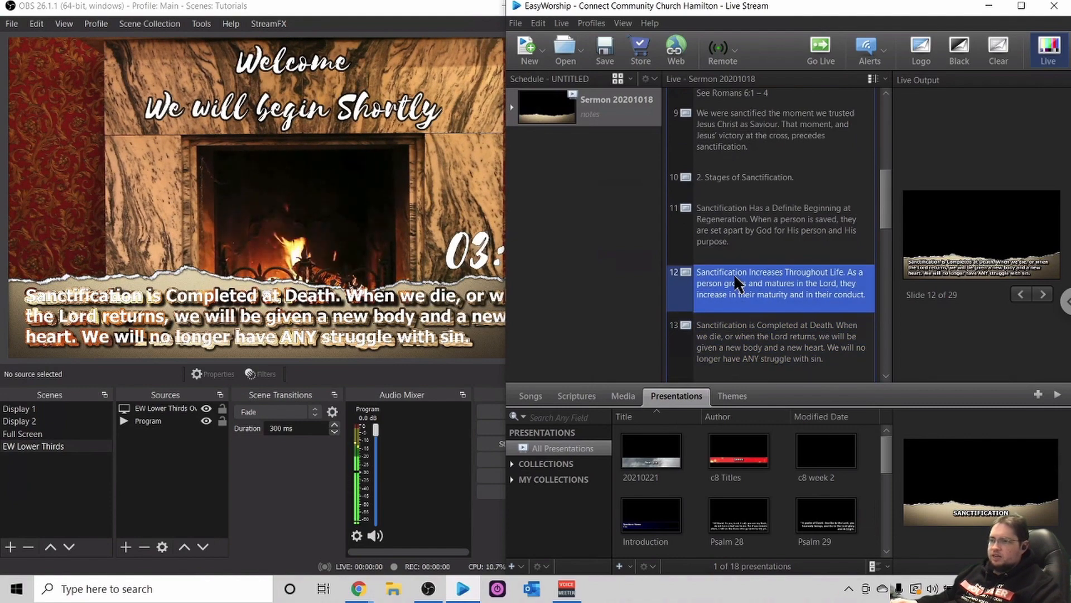
{"action": "left_click", "coordinate": [723, 165]}
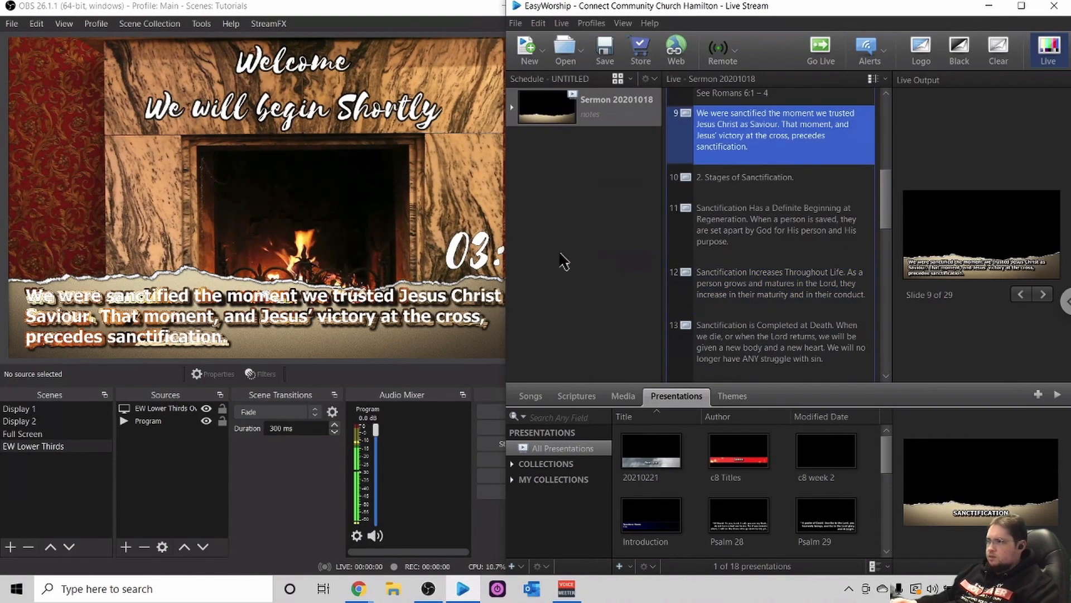
{"action": "left_click", "coordinate": [340, 175]}
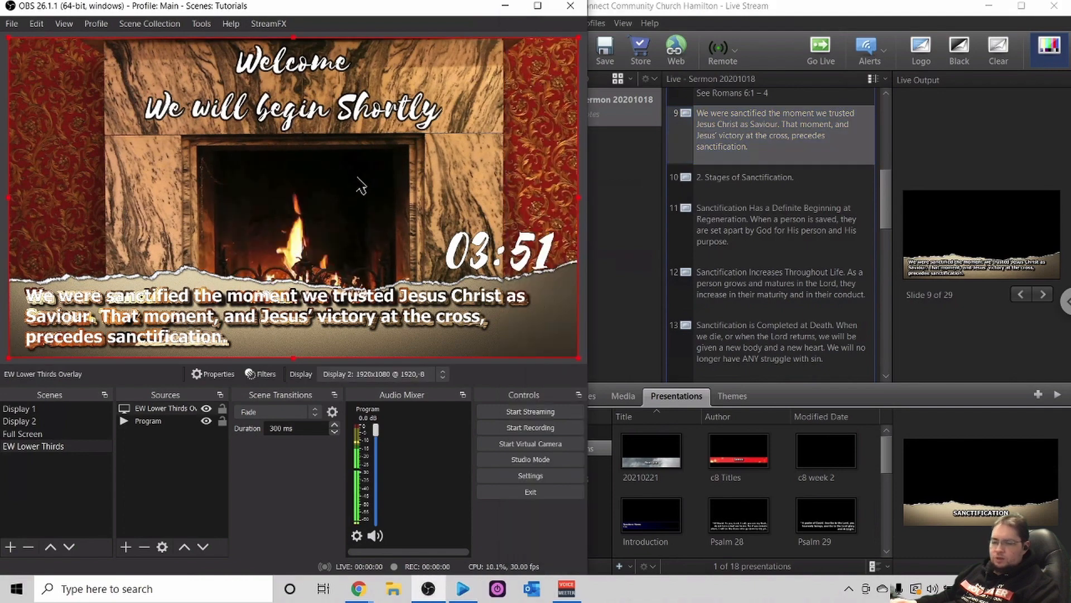